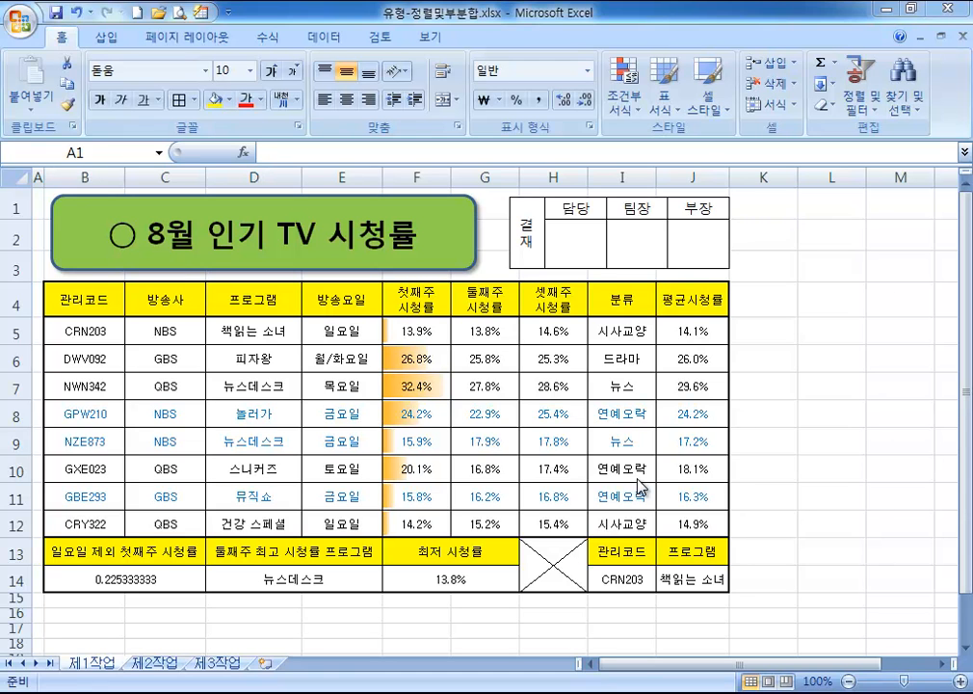
Copy the table from 관리코드 through 셋째주 시청률 (B4:H12) on sheet 제1작업 and paste it at B2 on sheet 제3작업.
left_click(72, 298)
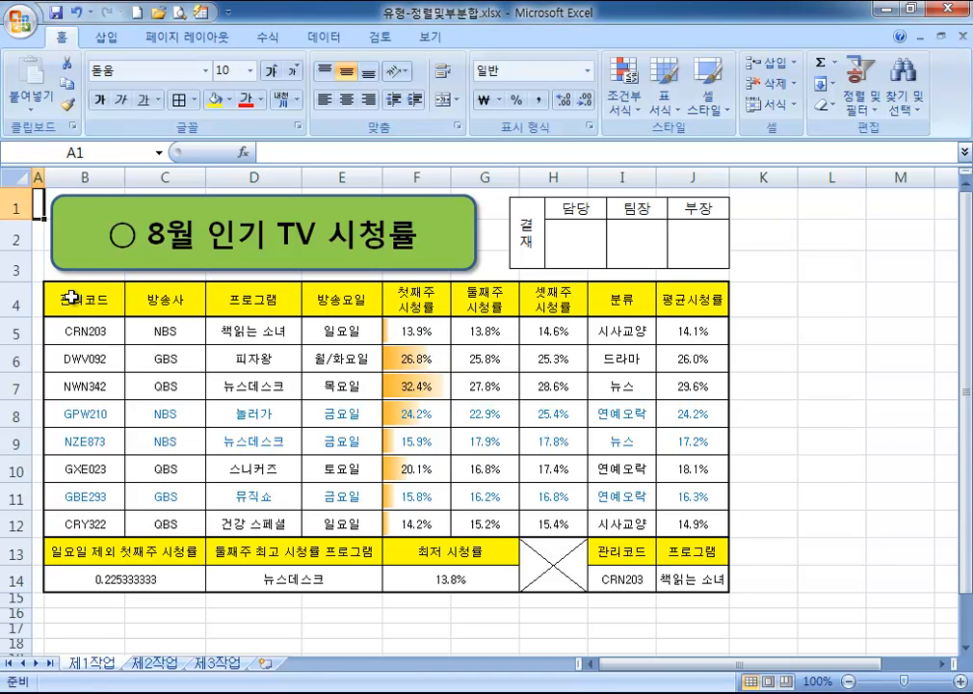
left_click(71, 298)
left_click_drag(72, 297, 564, 521)
key("ctrl+c")
left_click(214, 663)
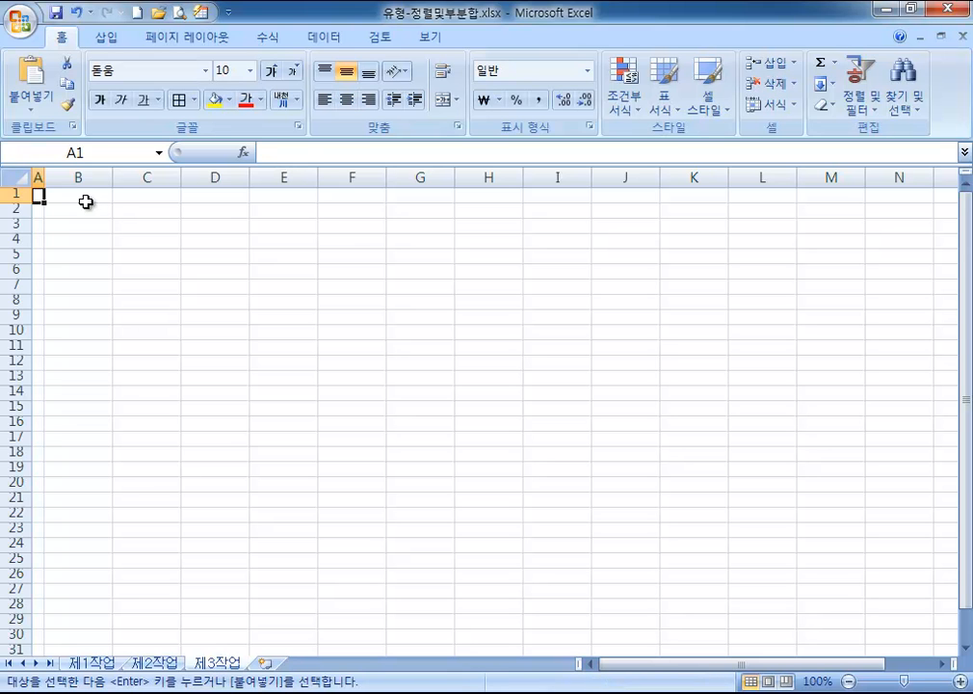
right_click(75, 207)
left_click(135, 273)
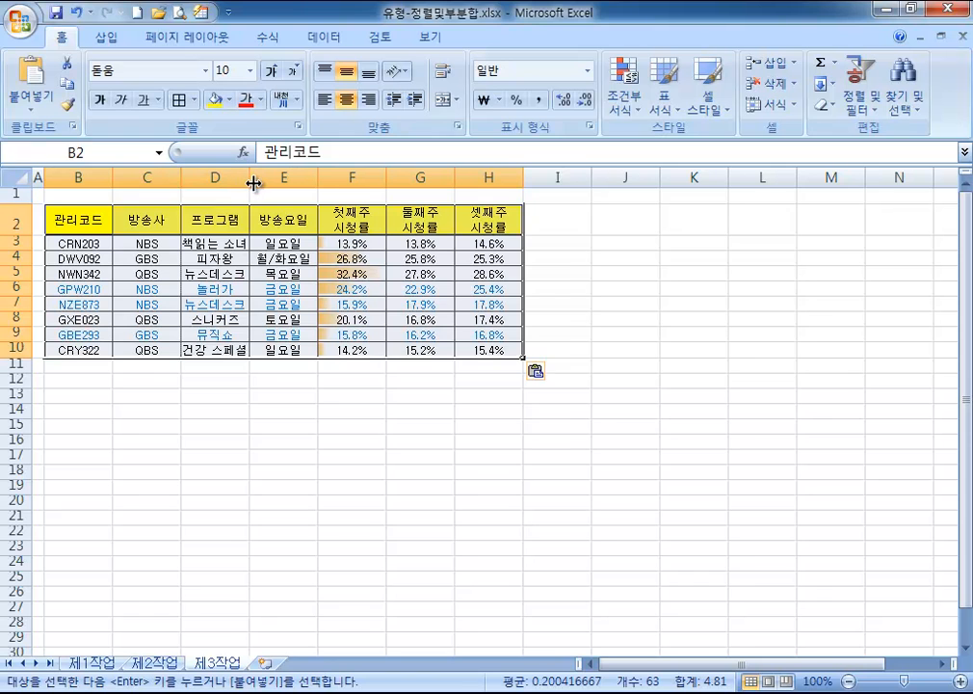
double_click(253, 183)
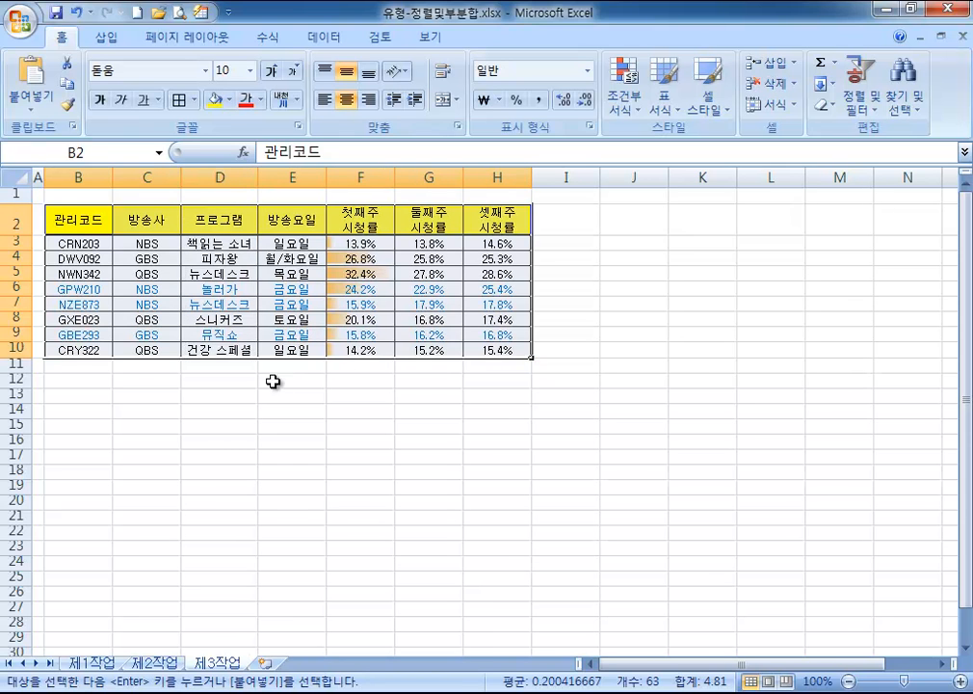
left_click(177, 317)
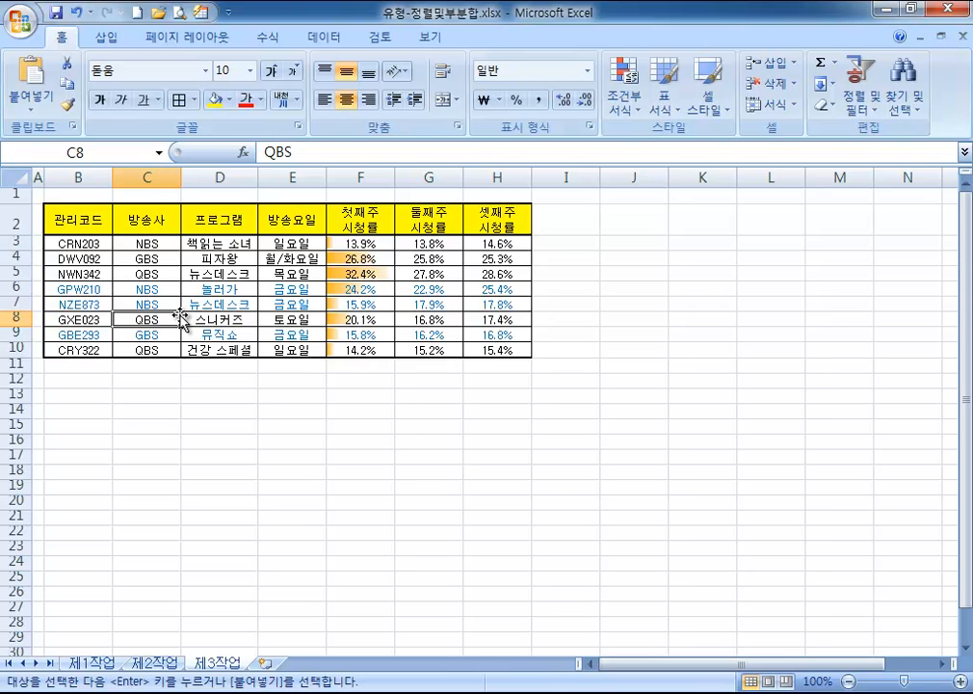
key("ctrl+z")
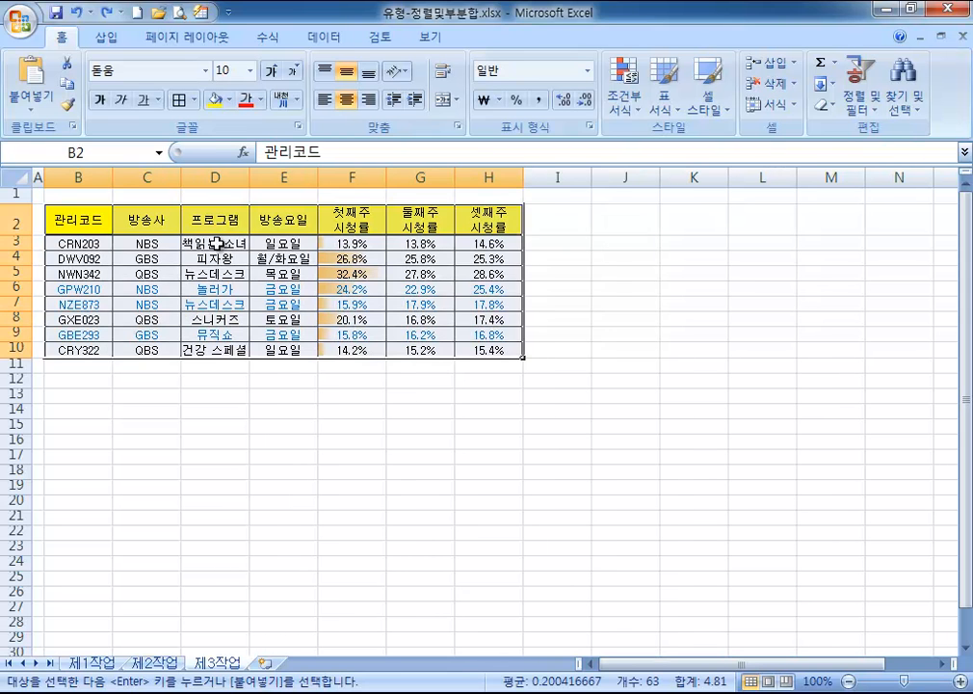
Autofit the width of column D (프로그램) to its contents.
left_click(209, 256)
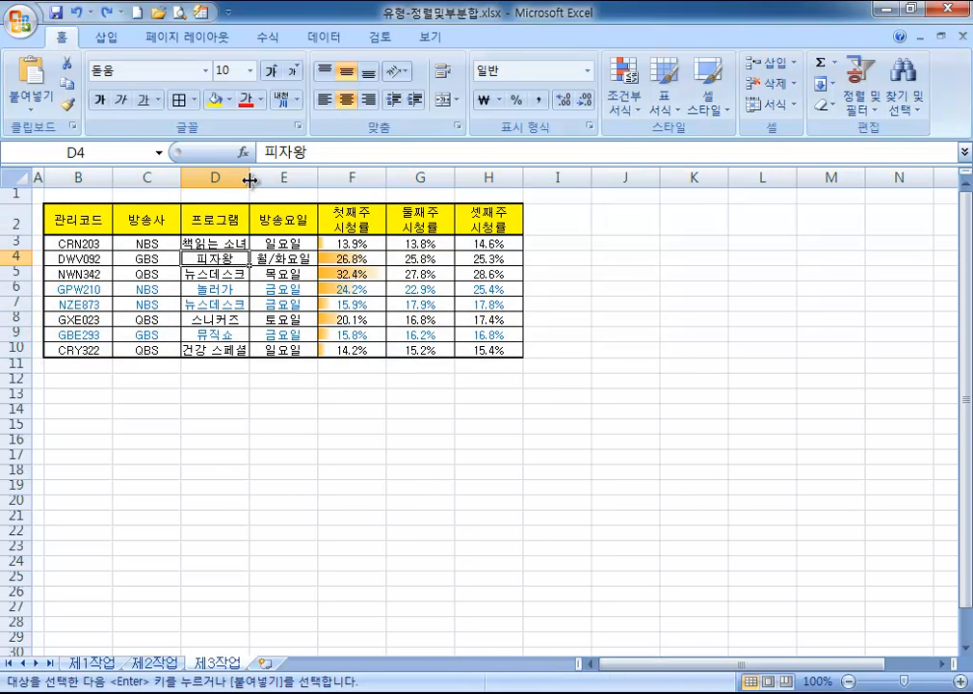
double_click(249, 180)
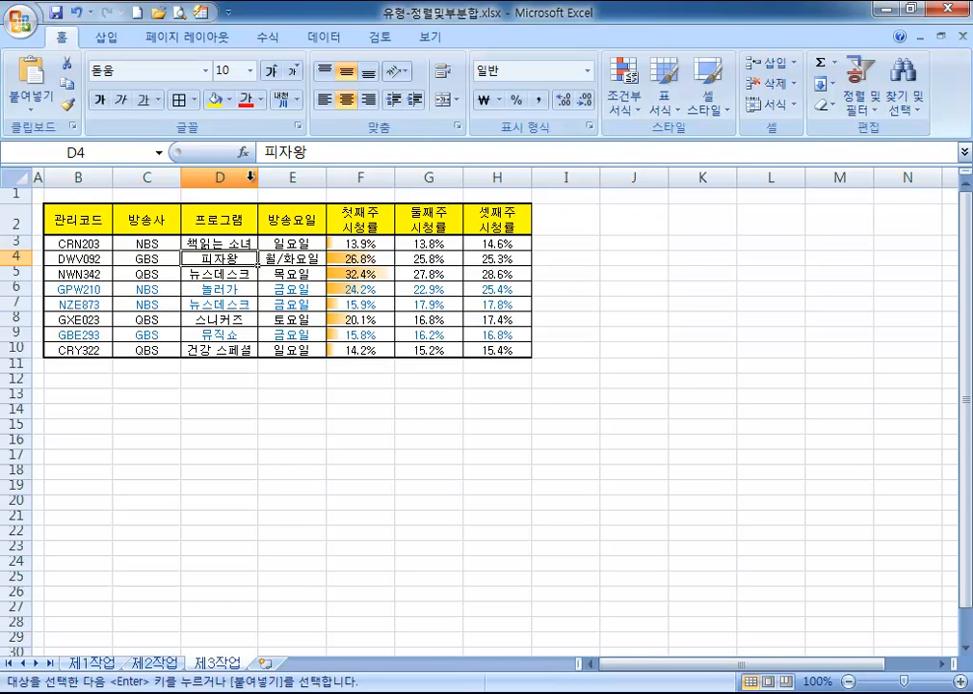
Sort the pasted table by the 방송사 column in descending order.
left_click(144, 243)
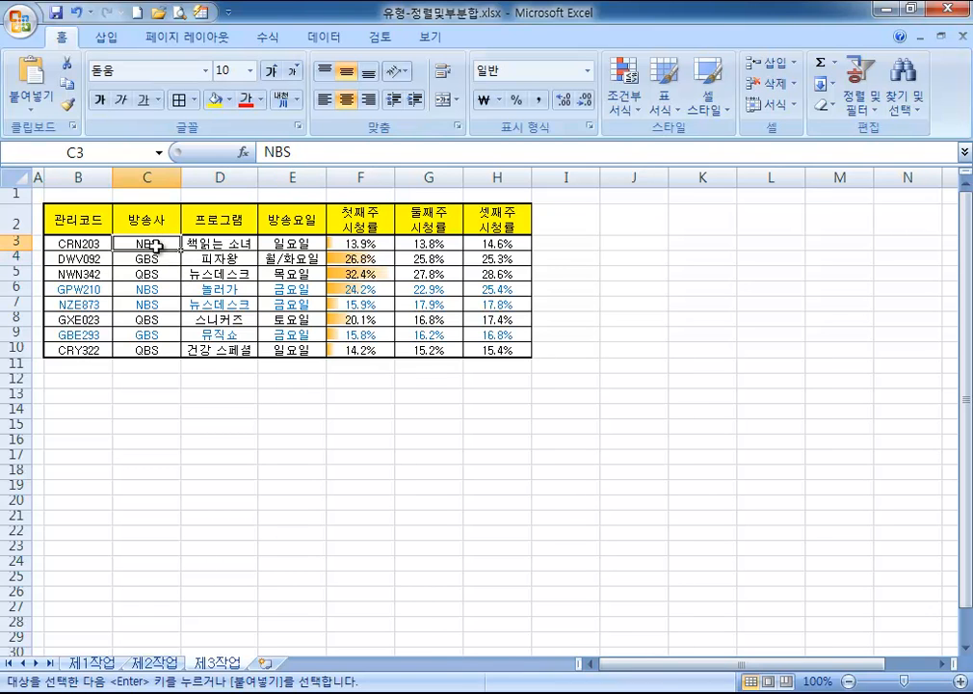
left_click(145, 177)
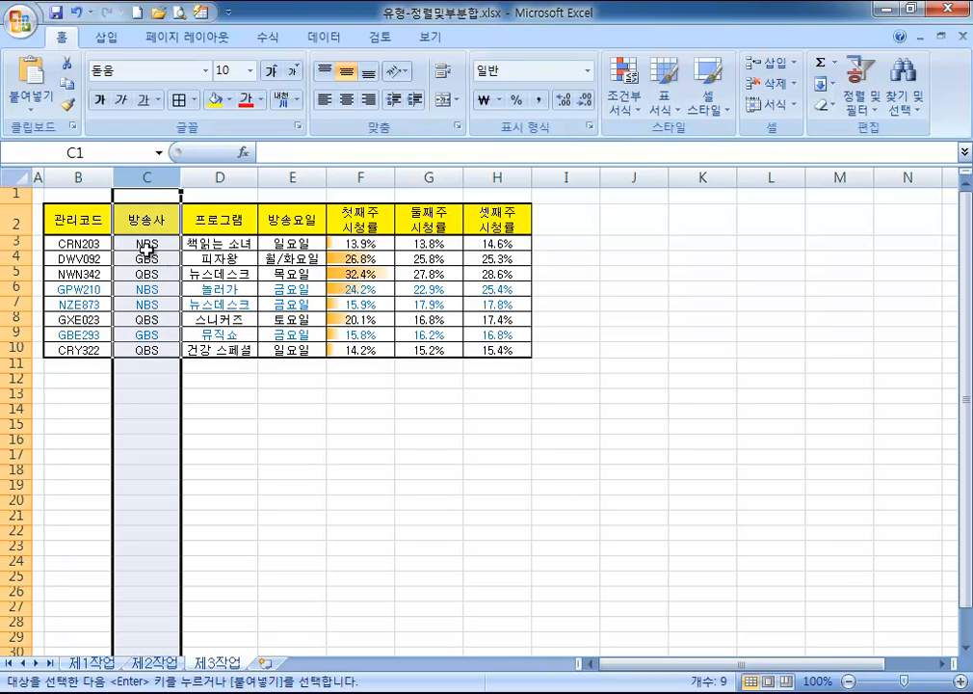
left_click(157, 219)
left_click(324, 37)
left_click(372, 100)
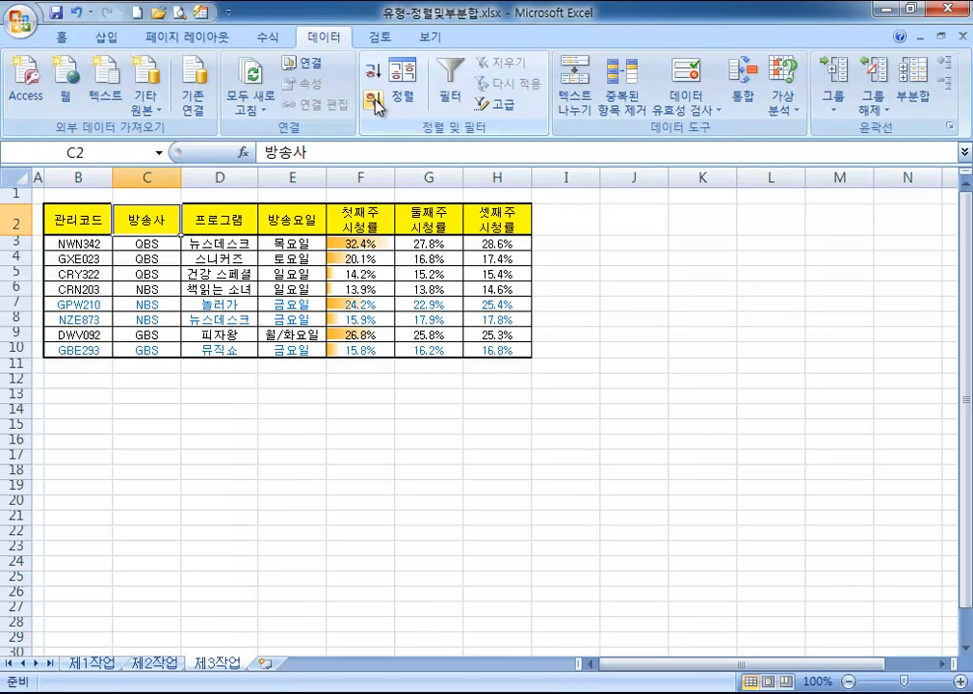
Add subtotals grouped by 방송사 using the 개수 function, with only 프로그램 as the calculated item.
left_click(148, 270)
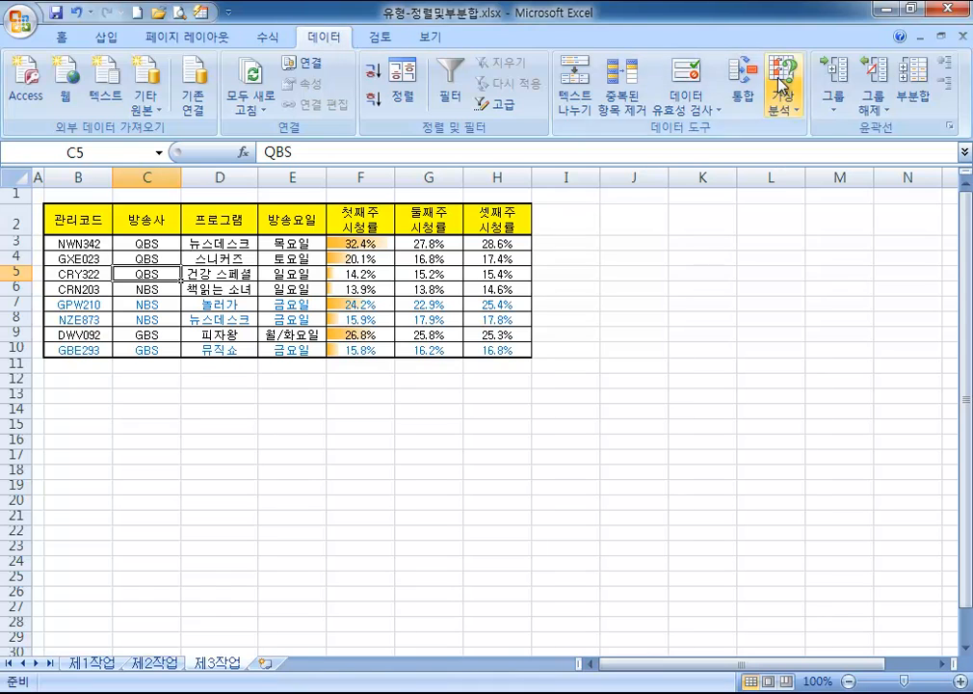
left_click(917, 96)
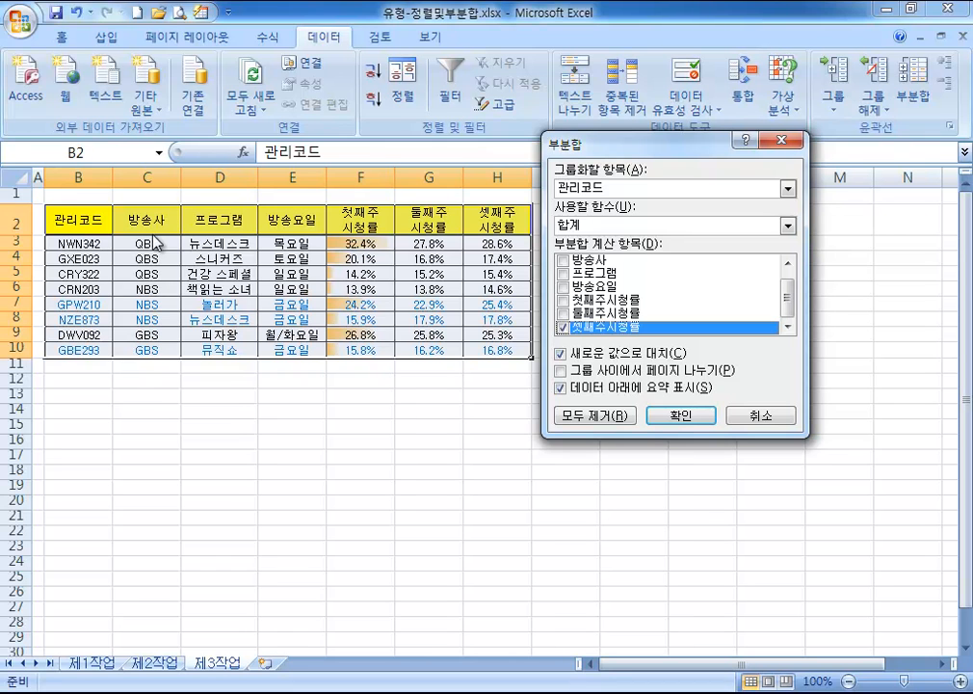
left_click(590, 187)
left_click(588, 216)
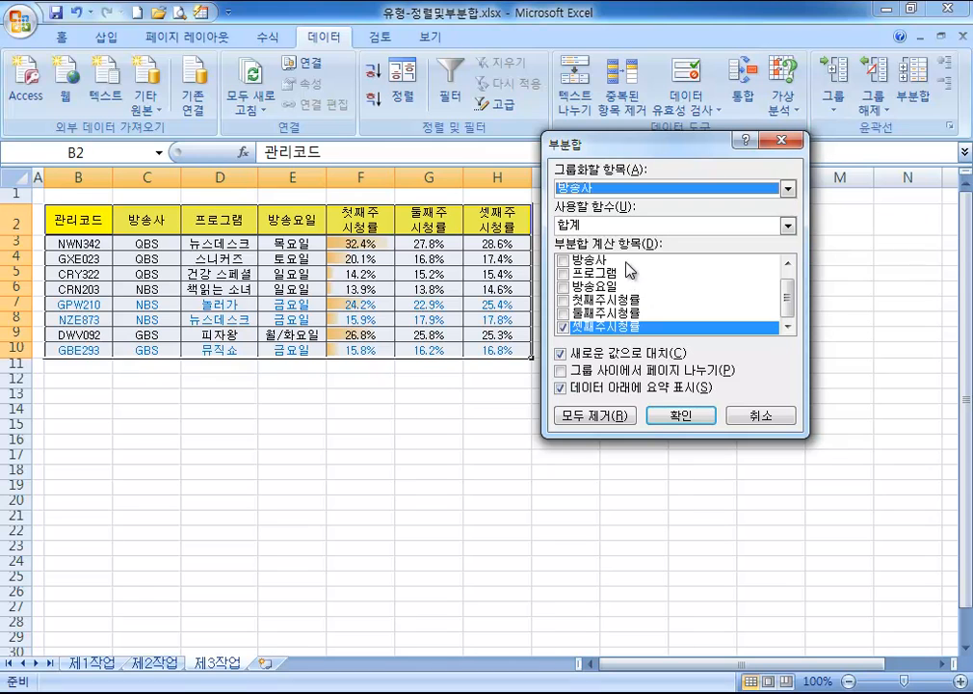
left_click(563, 329)
left_click(564, 274)
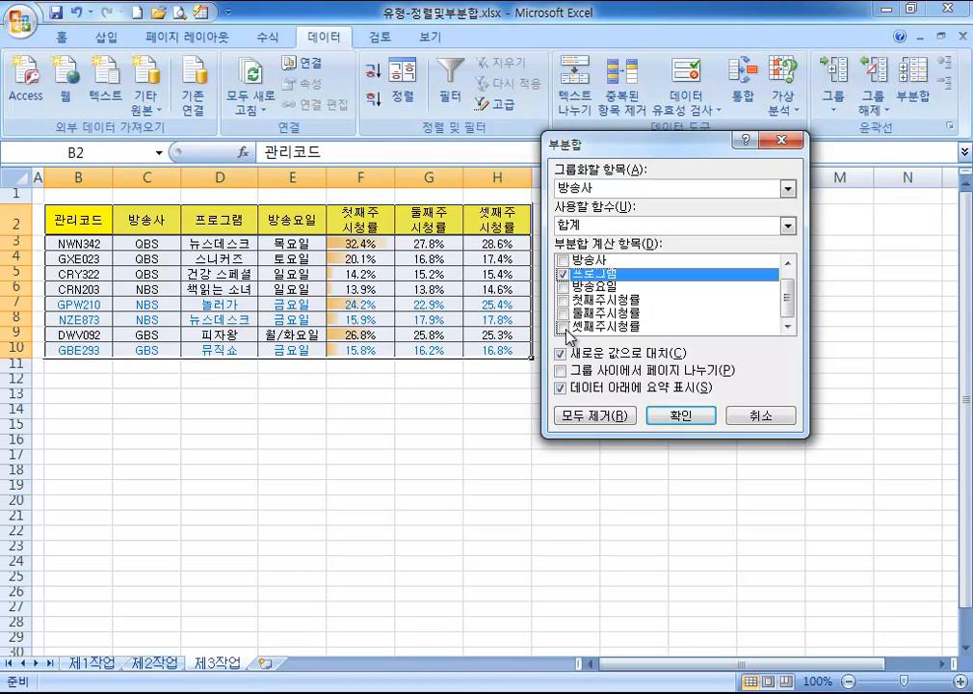
left_click(564, 329)
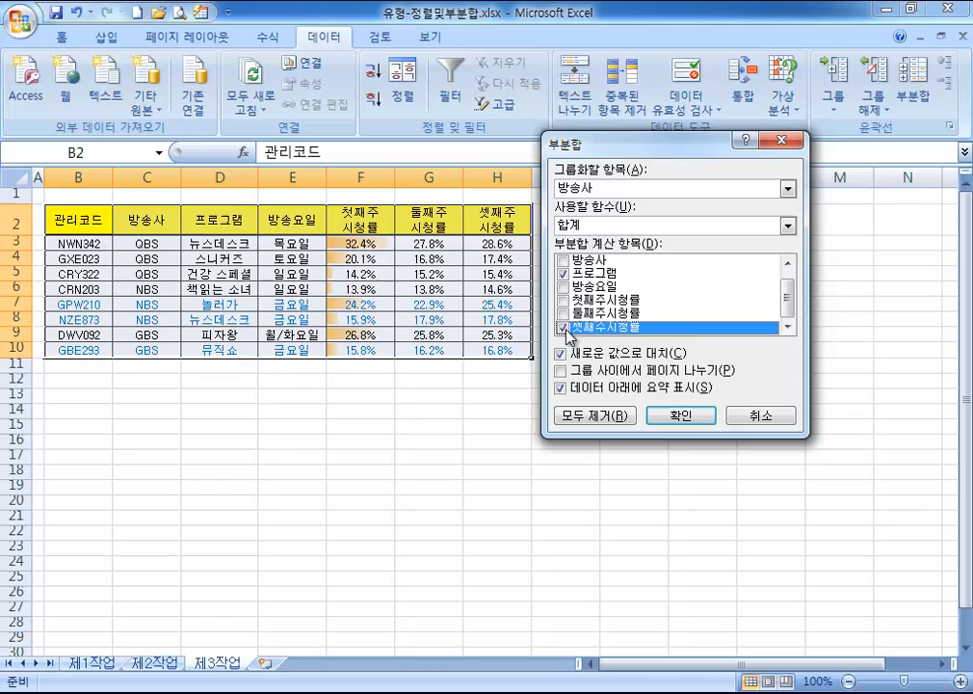
left_click(605, 275)
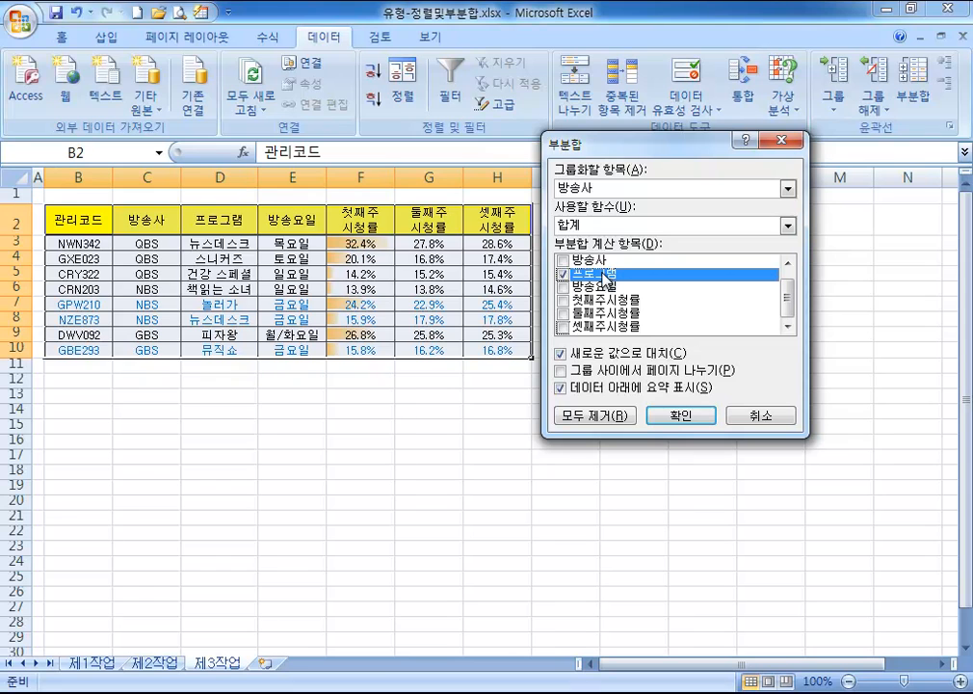
left_click(601, 232)
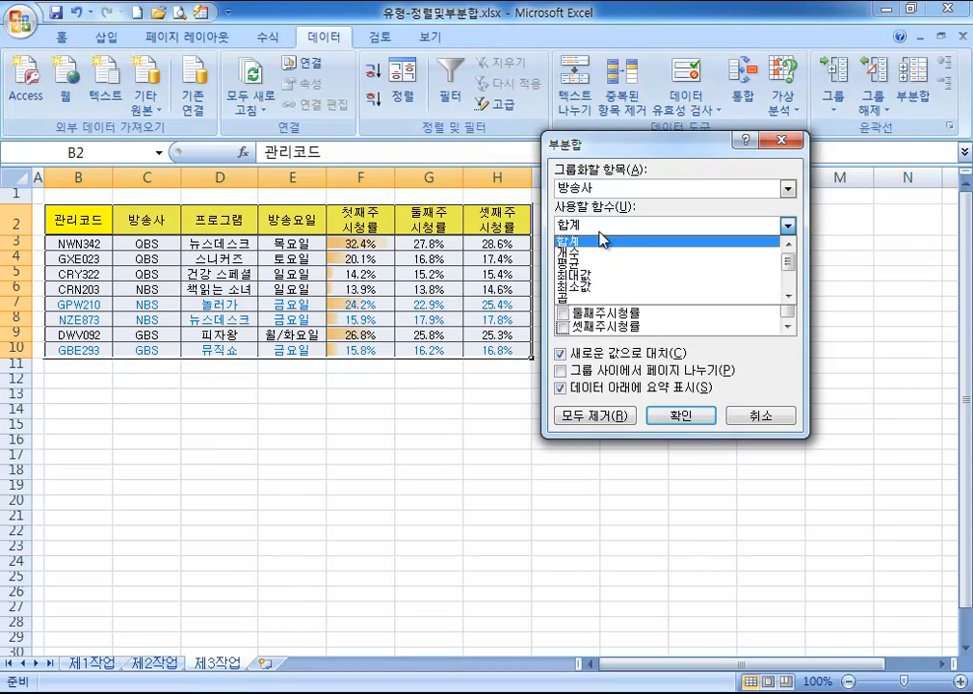
left_click(599, 246)
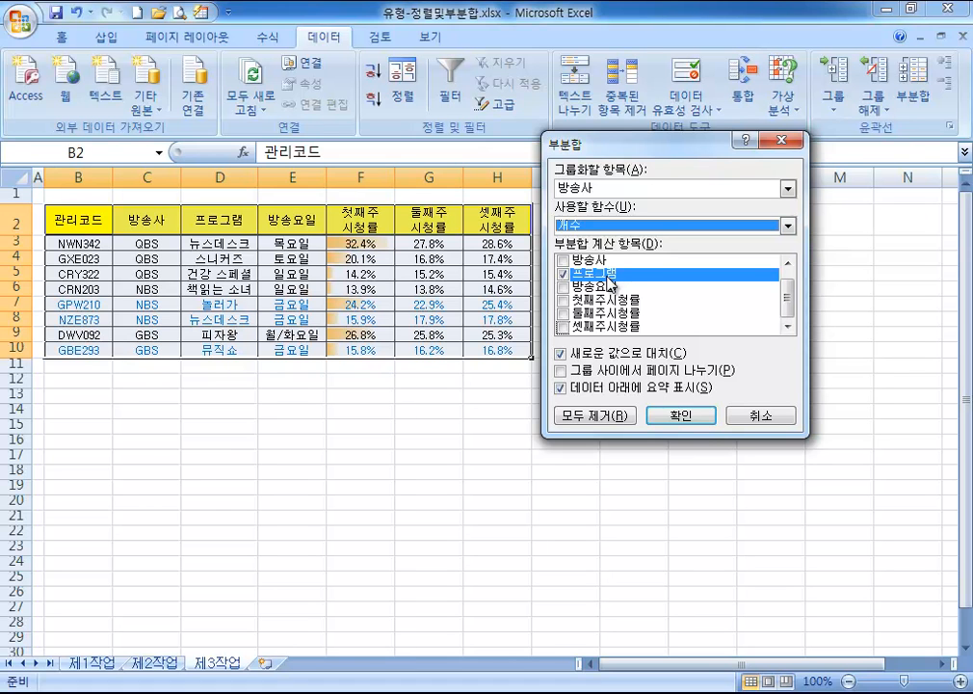
left_click(697, 420)
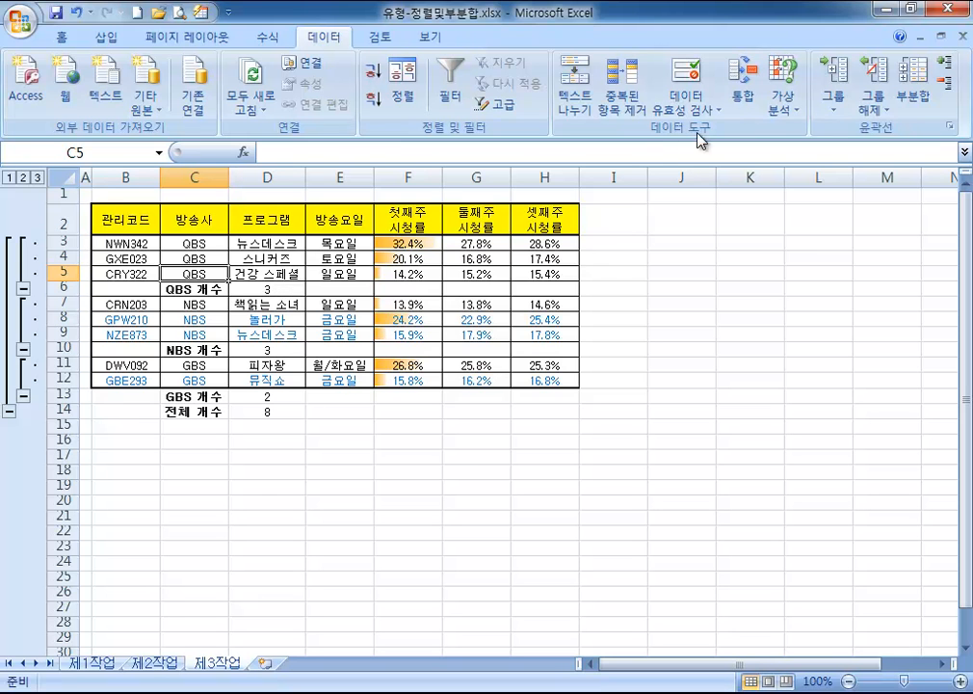
Add a second 방송사 subtotal using 평균 on 셋째주시청률 only, with 새로운 값으로 대치 turned off.
left_click(920, 96)
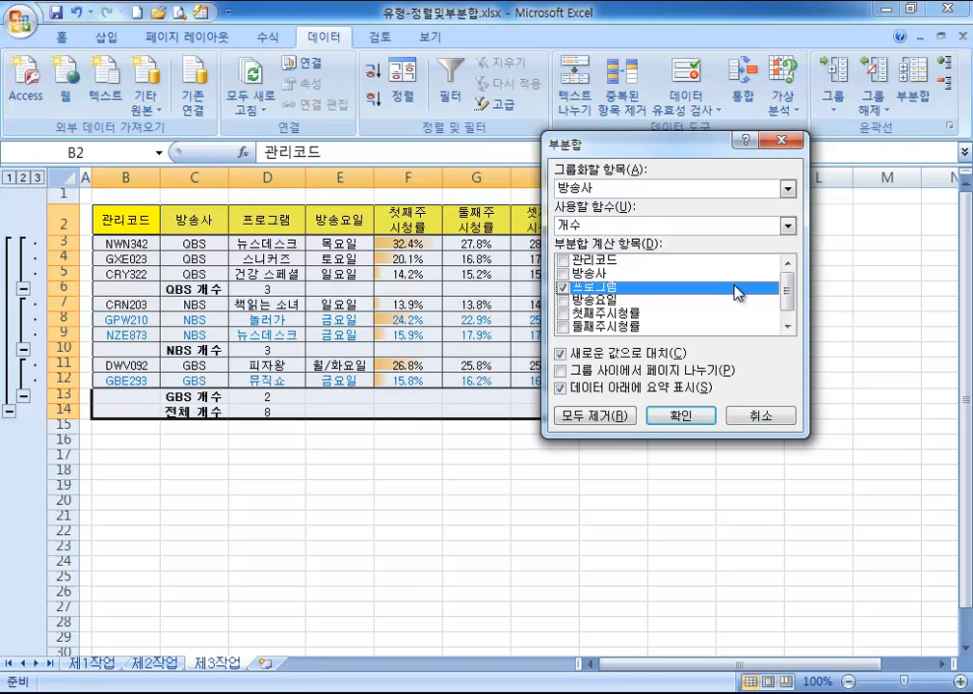
left_click(563, 287)
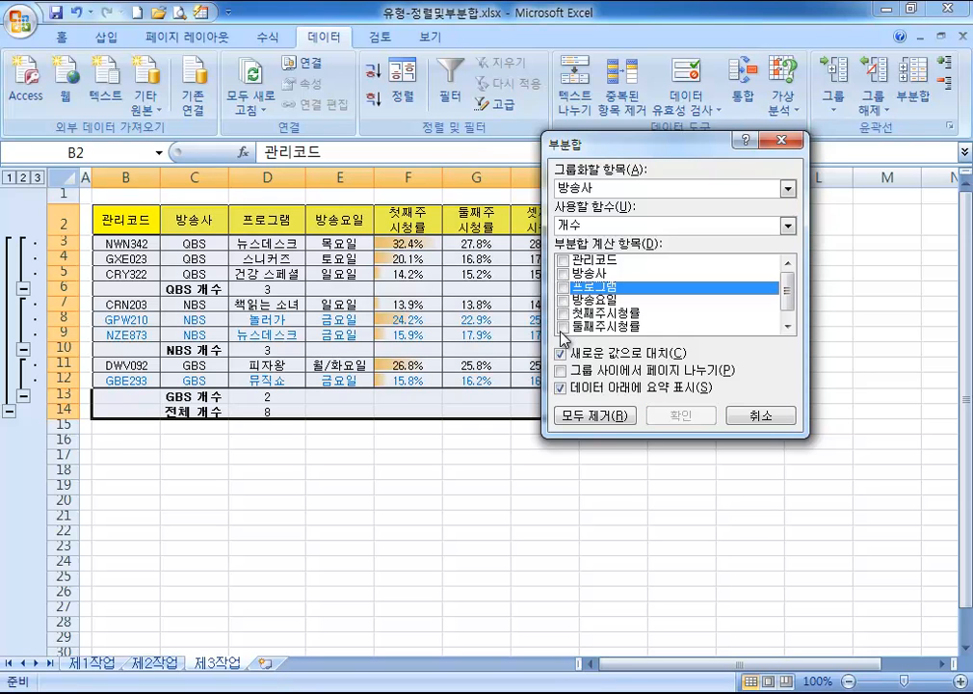
left_click(790, 325)
left_click(563, 327)
left_click(597, 228)
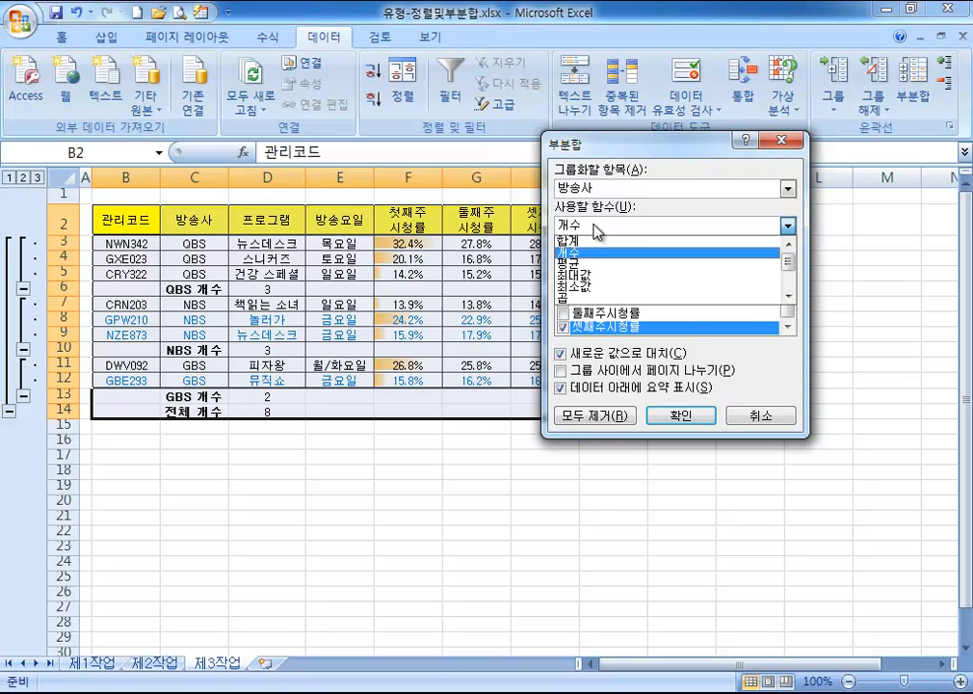
left_click(589, 263)
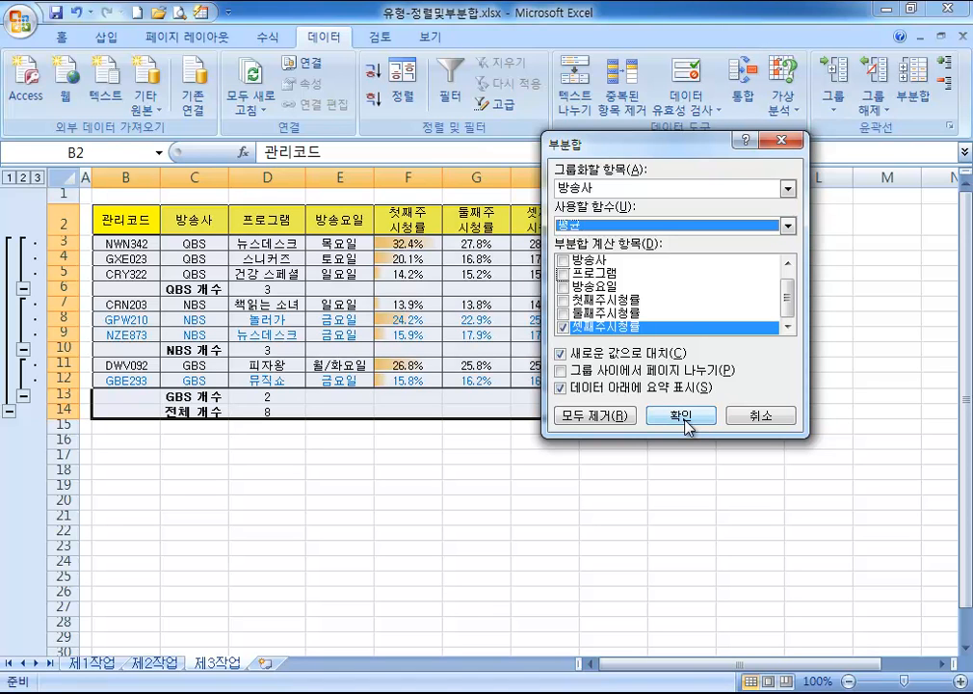
left_click_drag(626, 142, 681, 161)
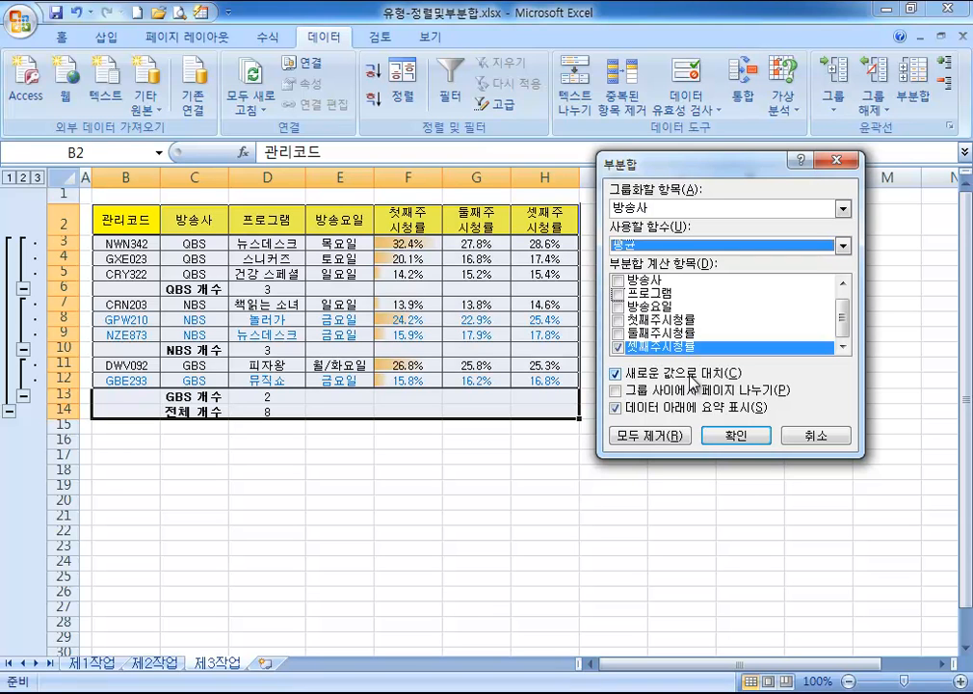
left_click(620, 376)
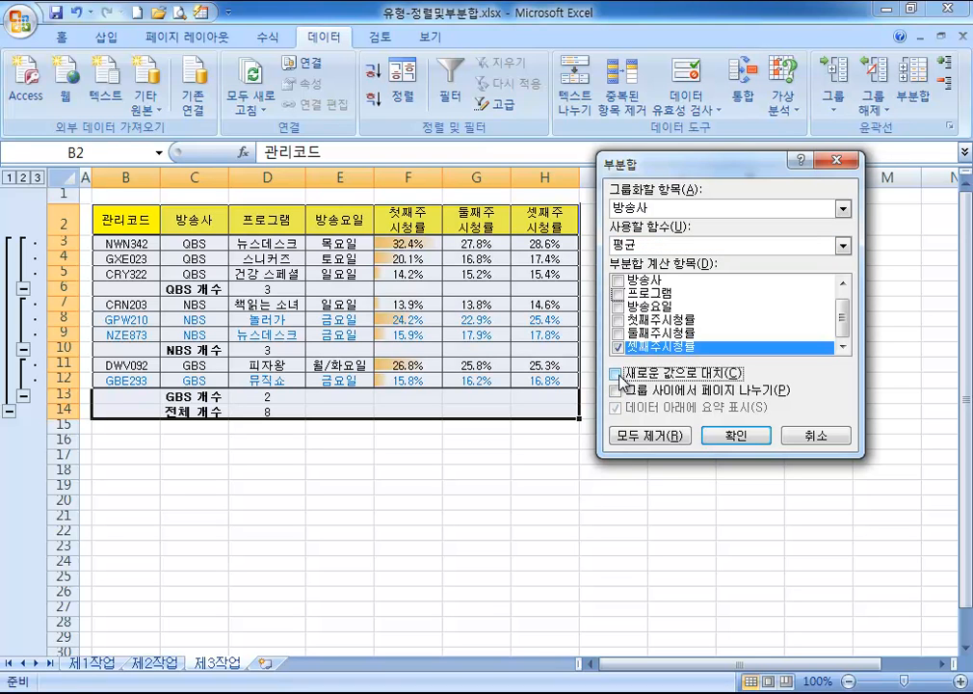
left_click(736, 435)
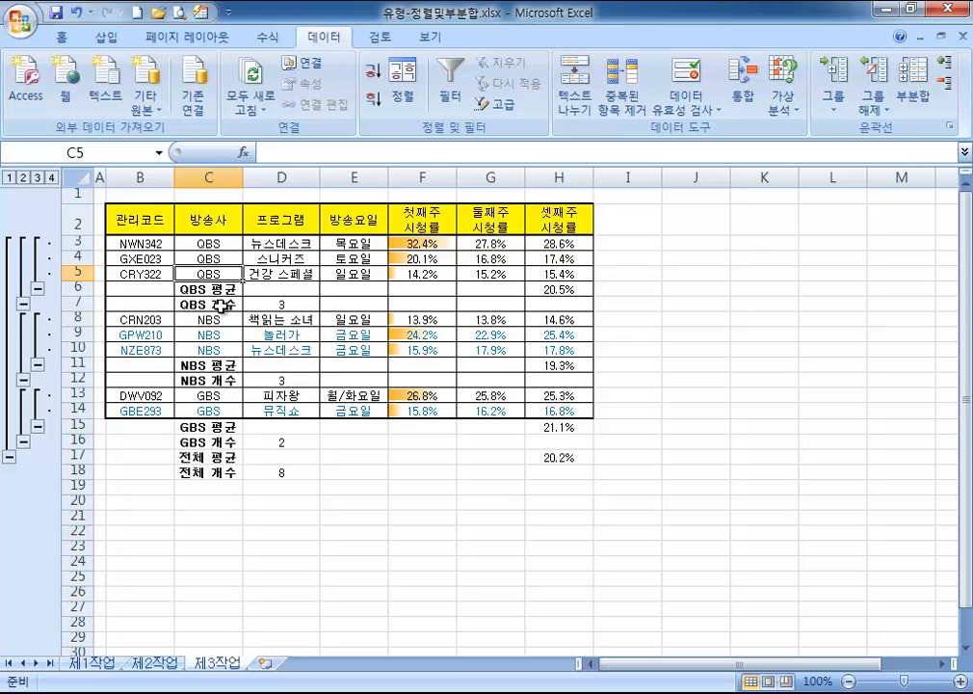
Examine the SUBTOTAL formulas for the QBS count, GBS average and count, and overall average.
left_click(286, 304)
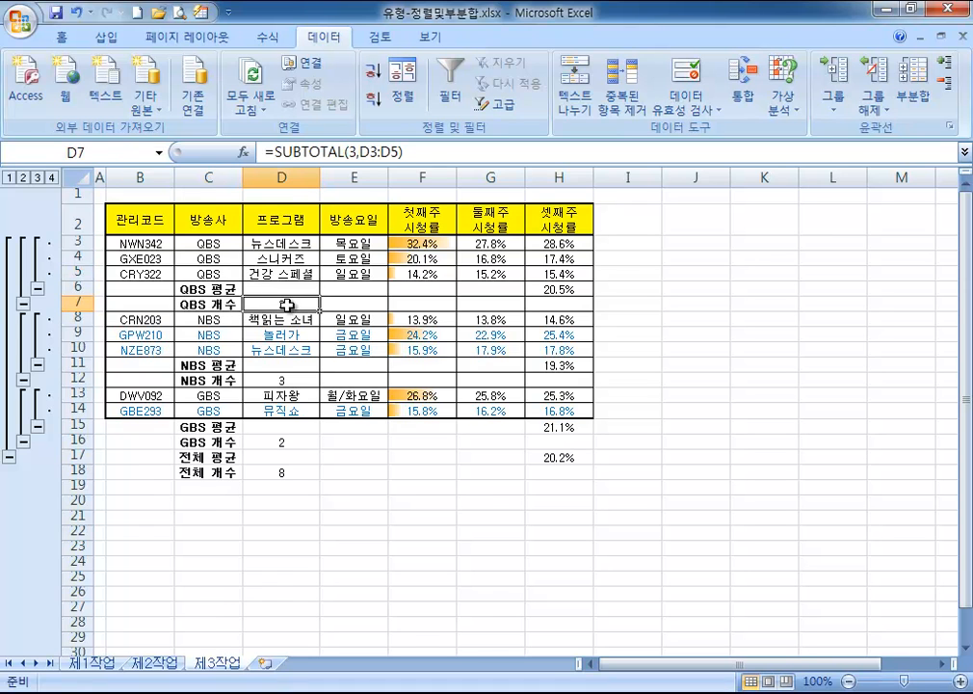
left_click(222, 289)
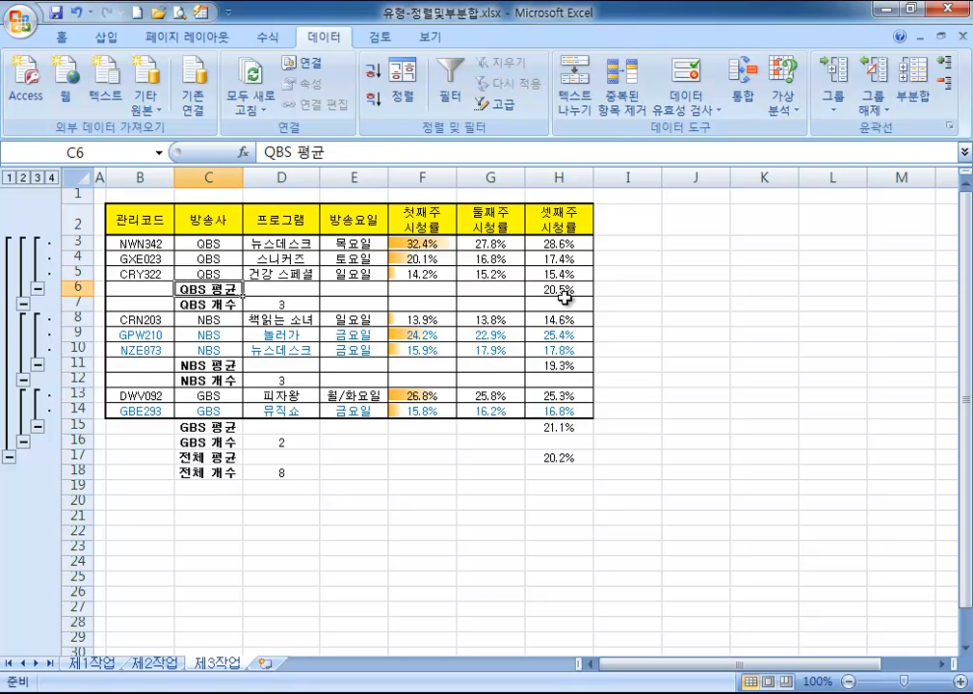
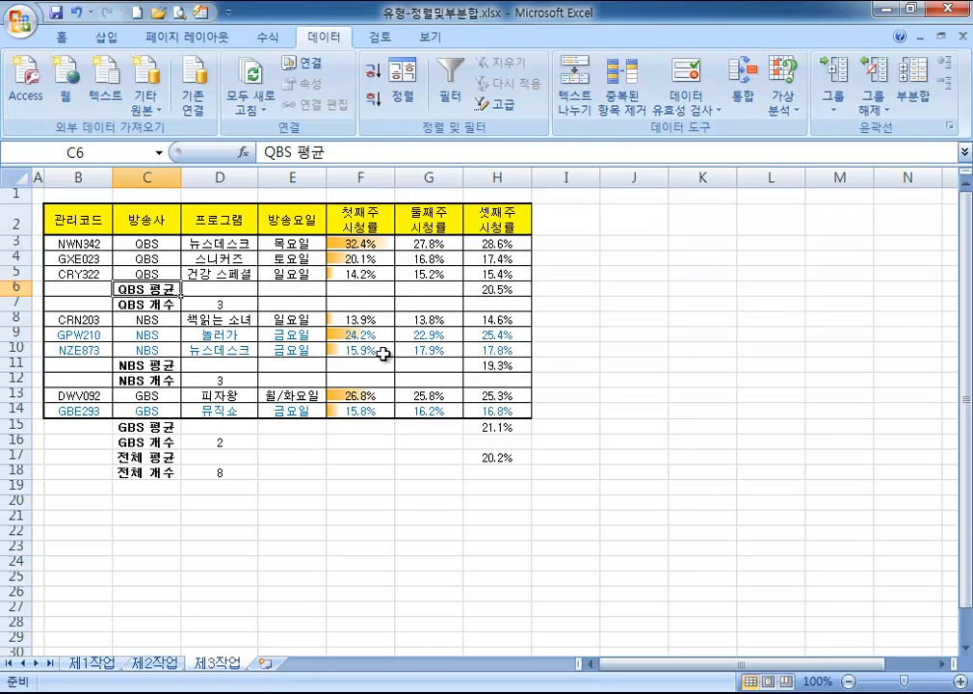
left_click(498, 427)
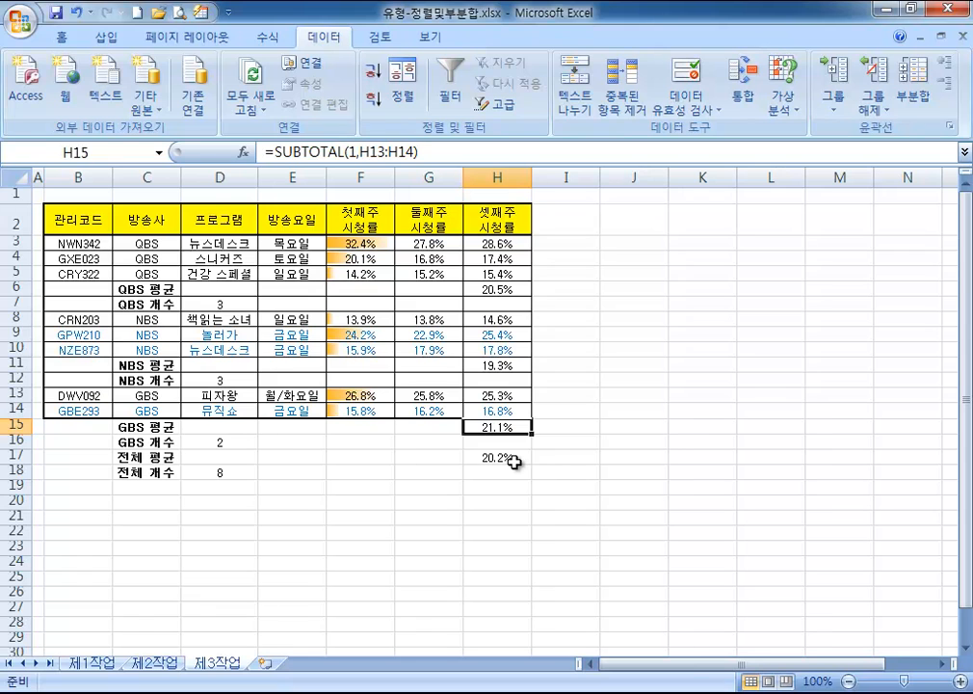
left_click(513, 461)
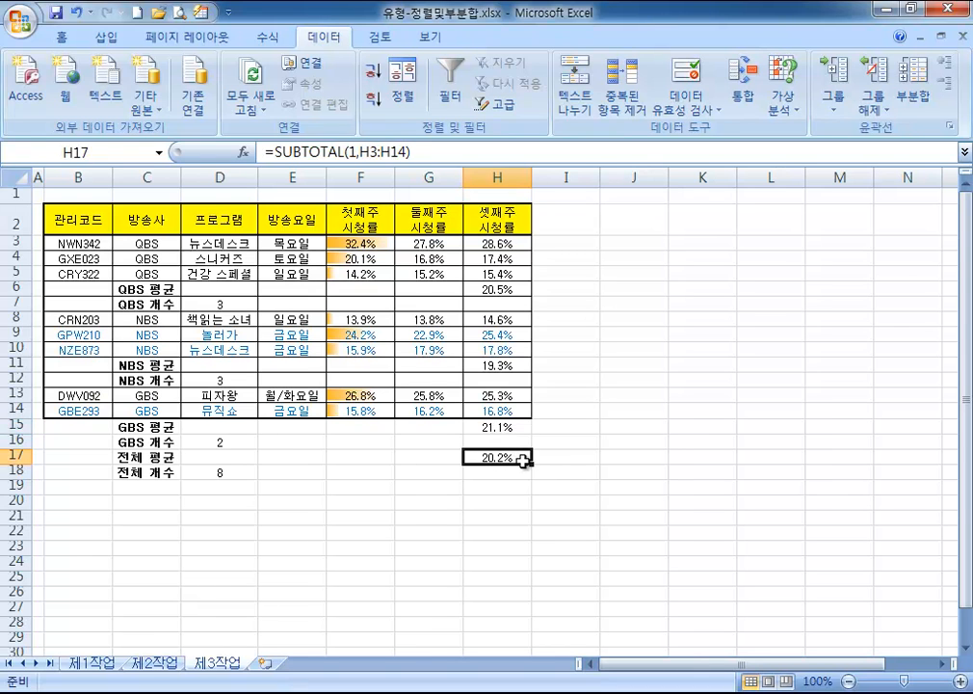
left_click(218, 443)
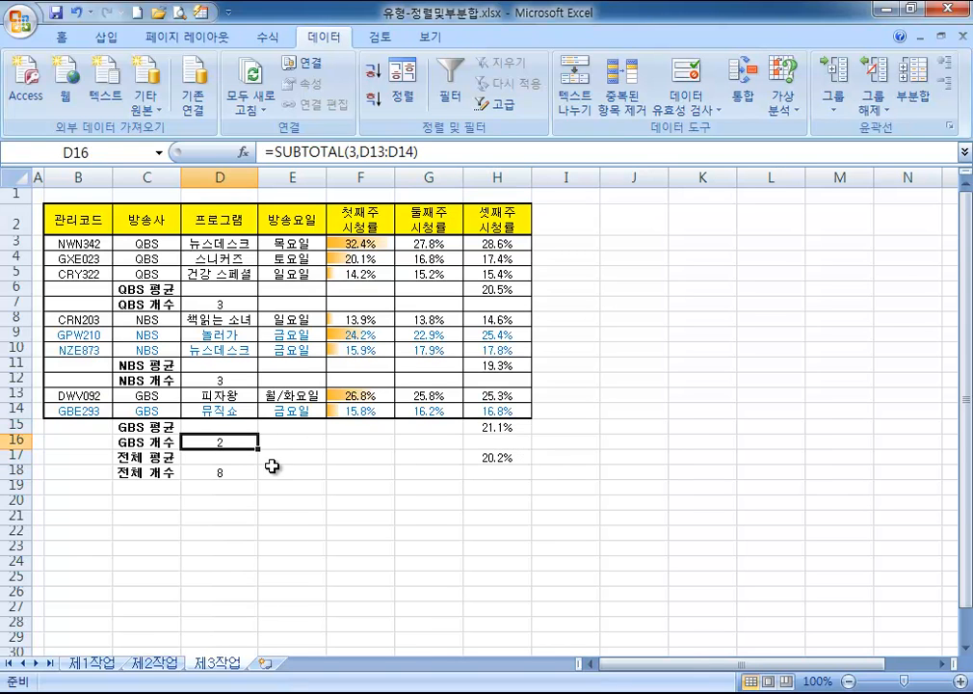
Sort the product table on sheet 제3작업 of 4-2정복1.xlsx by 분류 in descending order.
left_click(206, 292)
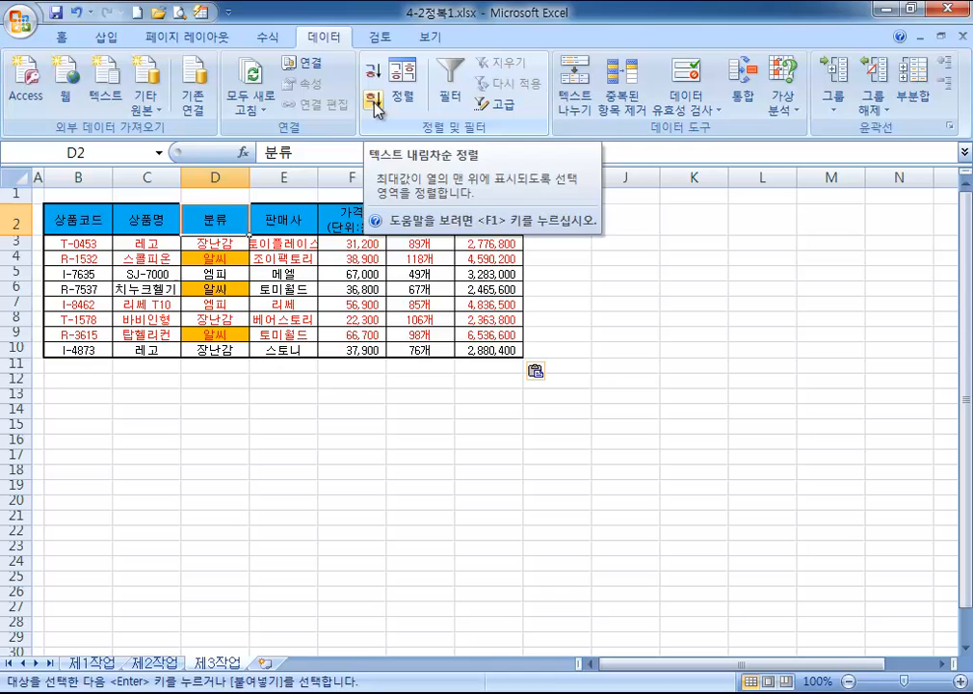
left_click(372, 97)
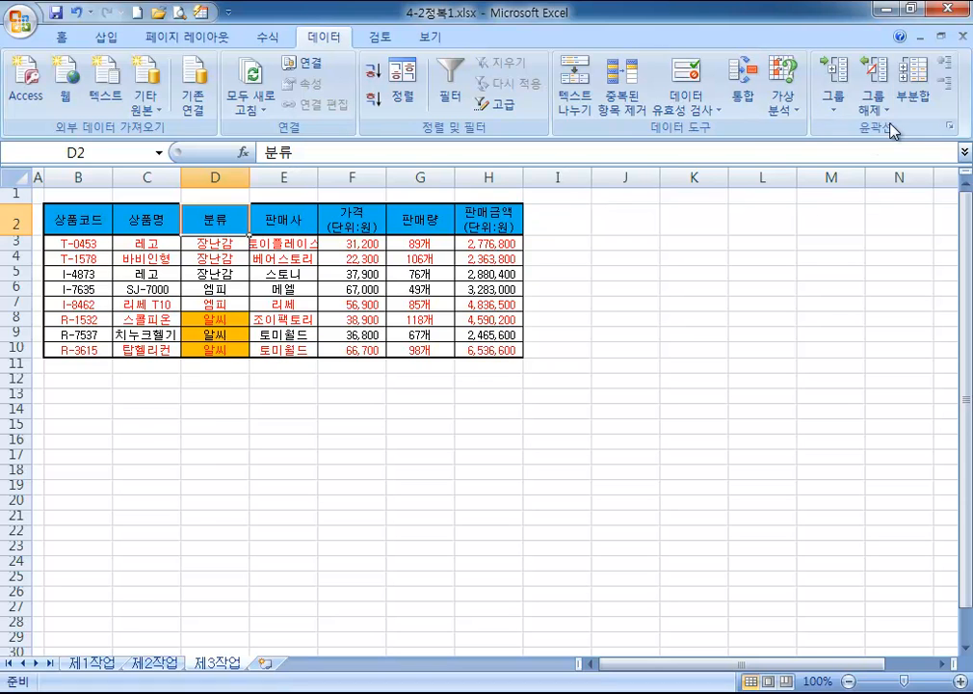
Add subtotals to the product table grouped by 분류 using the 평균 function on 판매금액(단위:원).
left_click(910, 94)
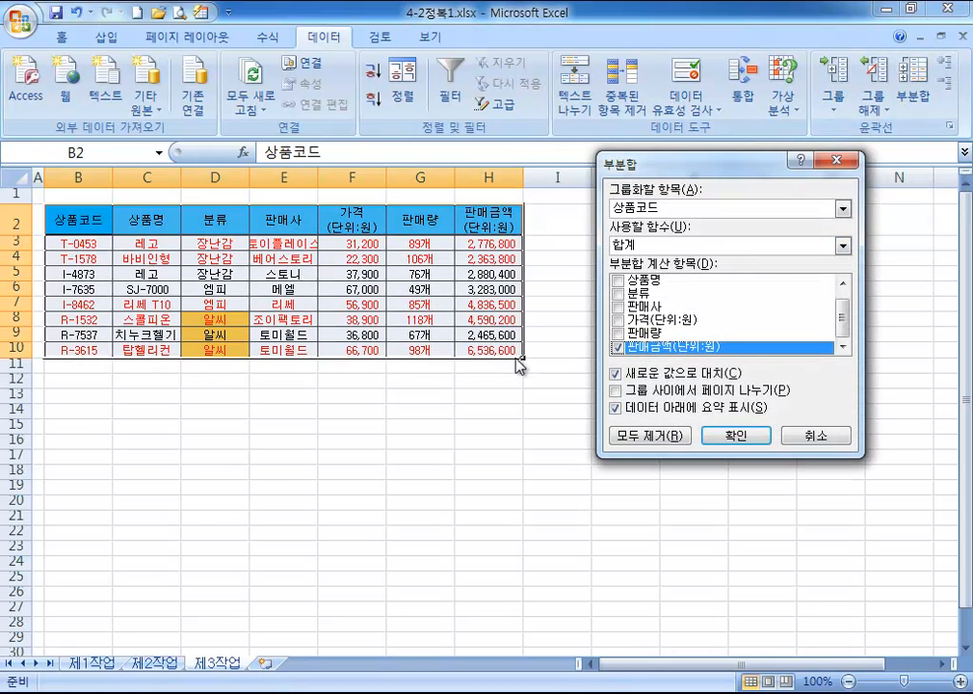
left_click_drag(655, 169, 614, 164)
left_click(802, 200)
left_click(607, 241)
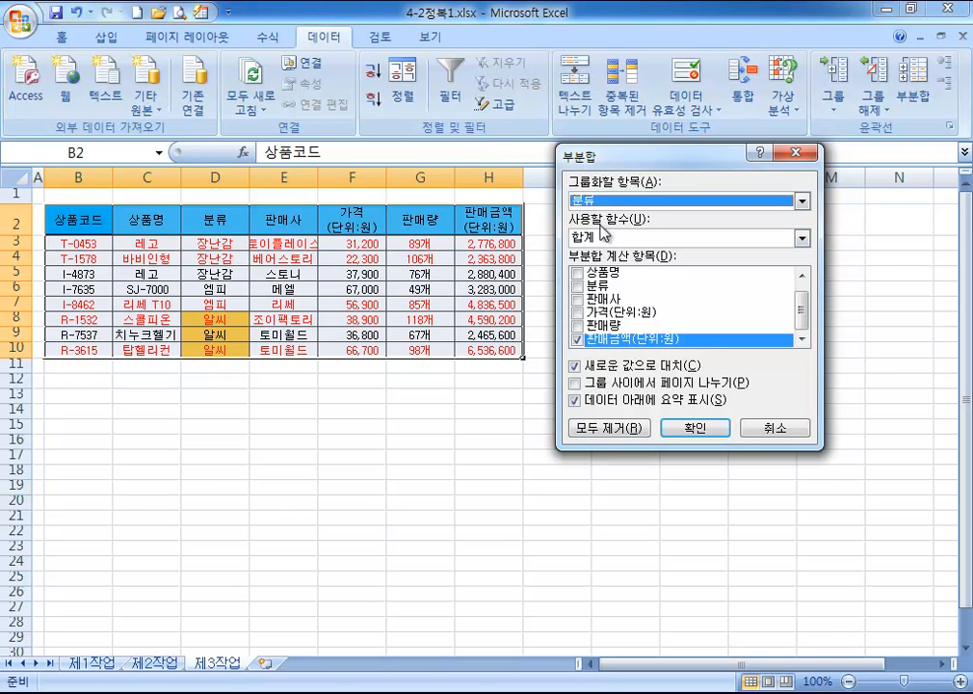
left_click(614, 237)
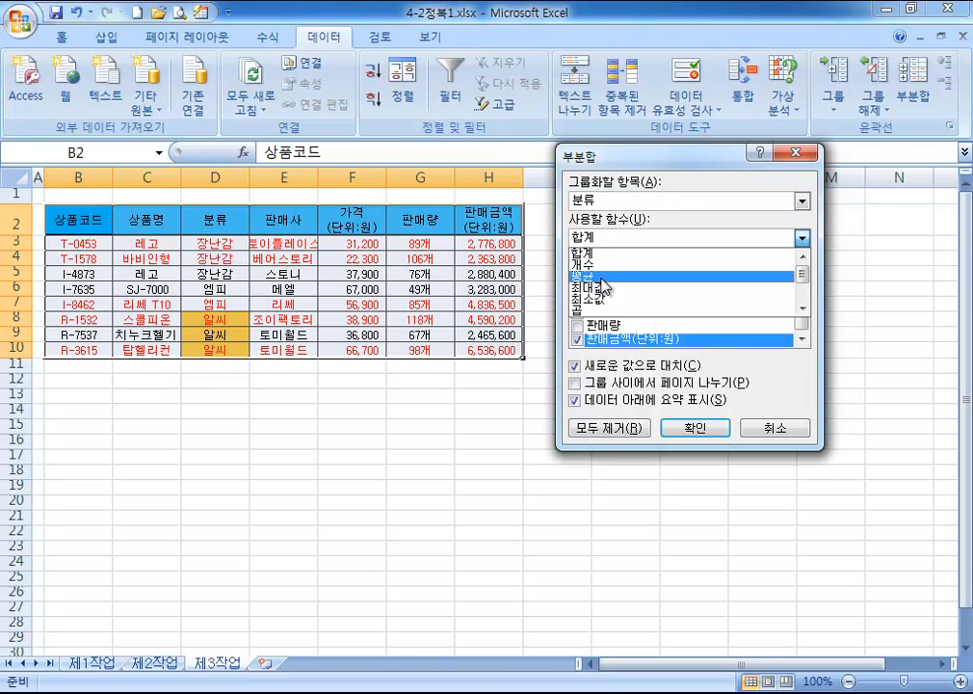
left_click(605, 275)
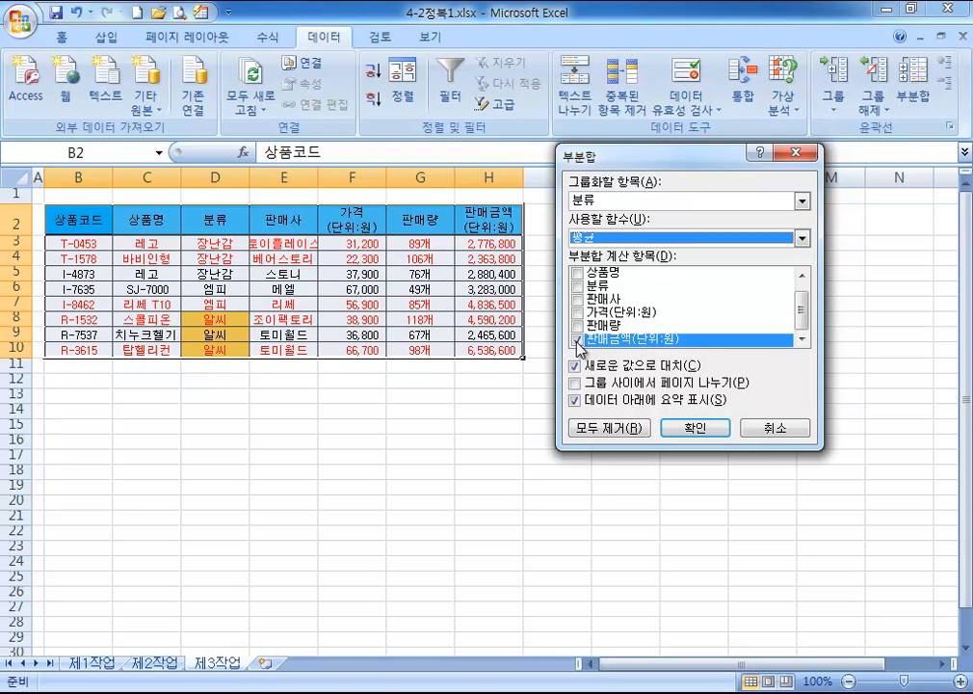
left_click(695, 427)
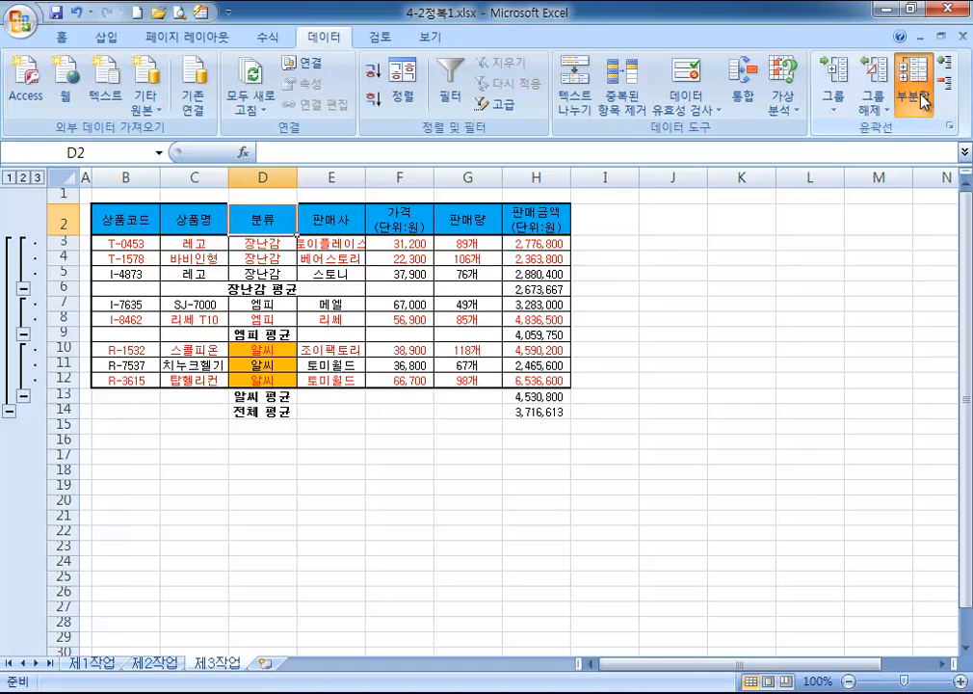
Add a second 분류 subtotal using 개수 on 상품명 only, with 새로운 값으로 대치 turned off.
left_click(920, 94)
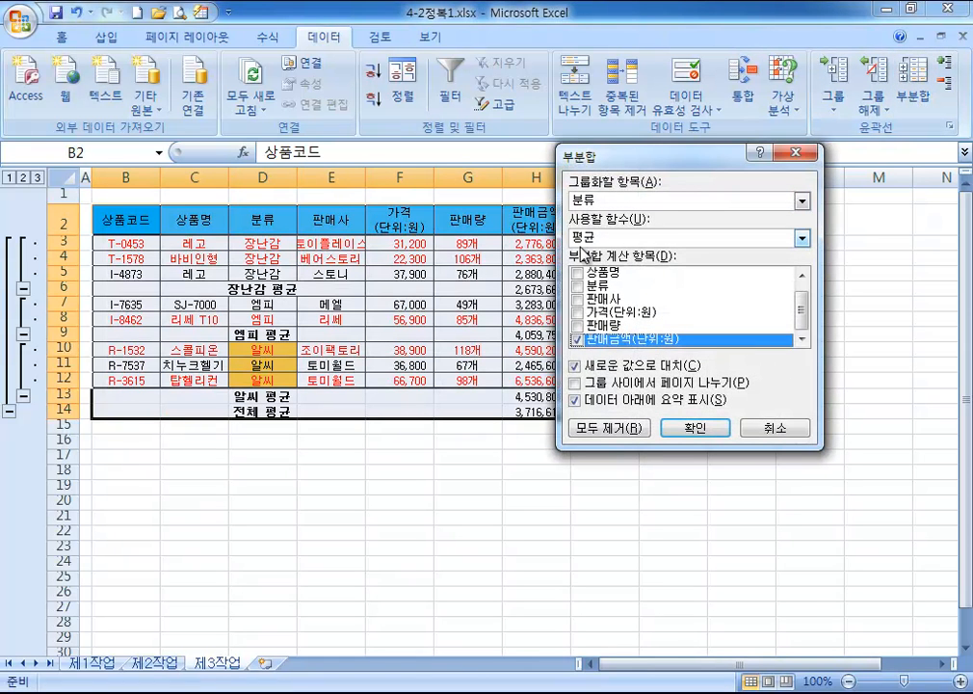
left_click(588, 237)
left_click(594, 271)
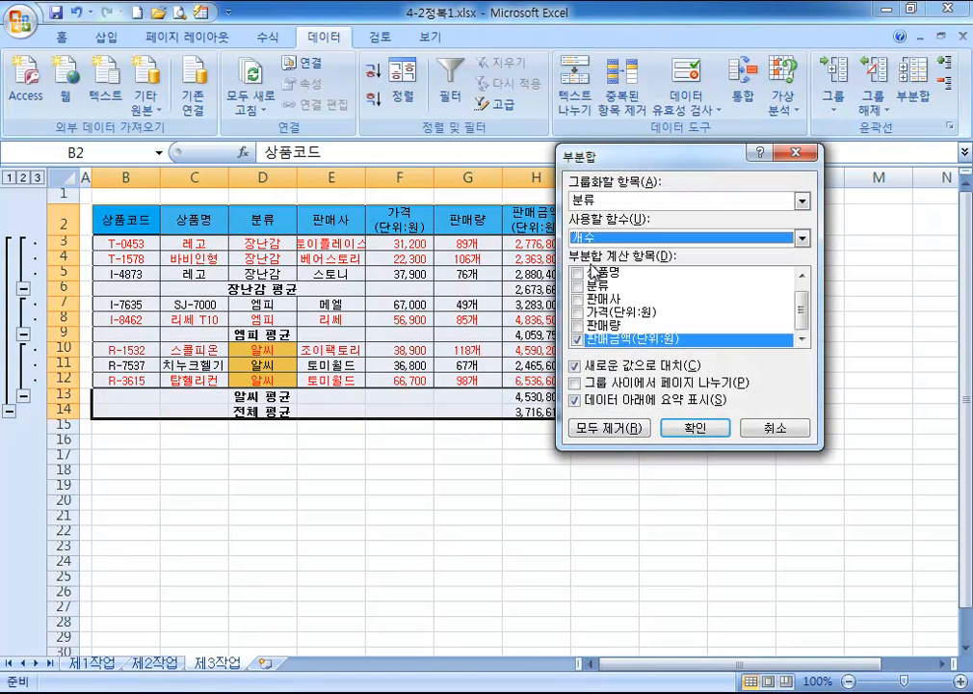
left_click(577, 339)
left_click(579, 274)
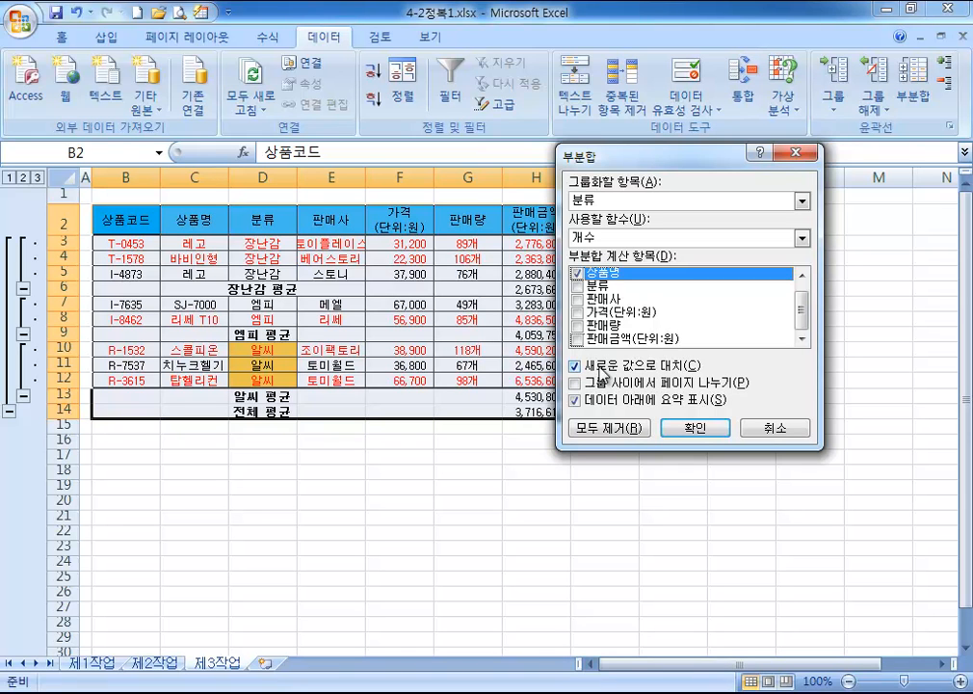
left_click(576, 367)
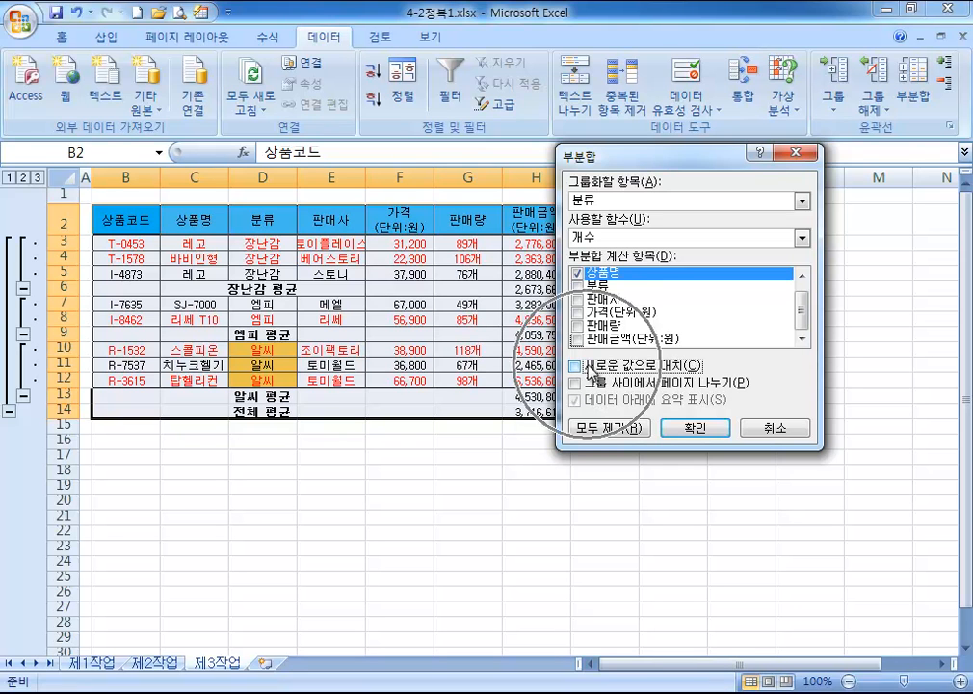
left_click(686, 429)
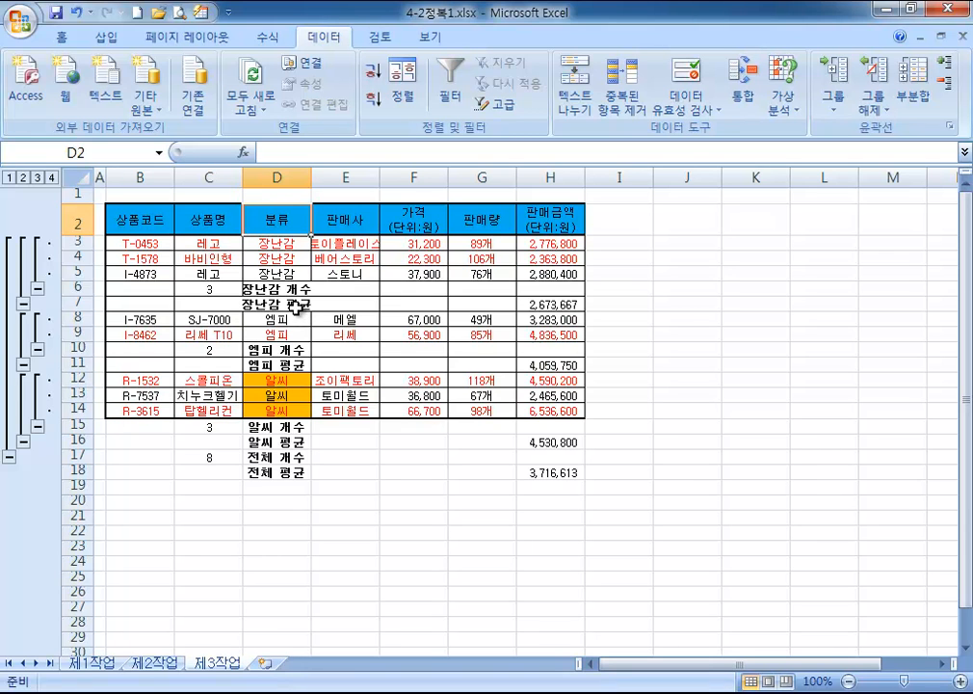
Autofit the widths of column D (분류) and column E (판매사) to their contents.
left_click(414, 350)
double_click(311, 177)
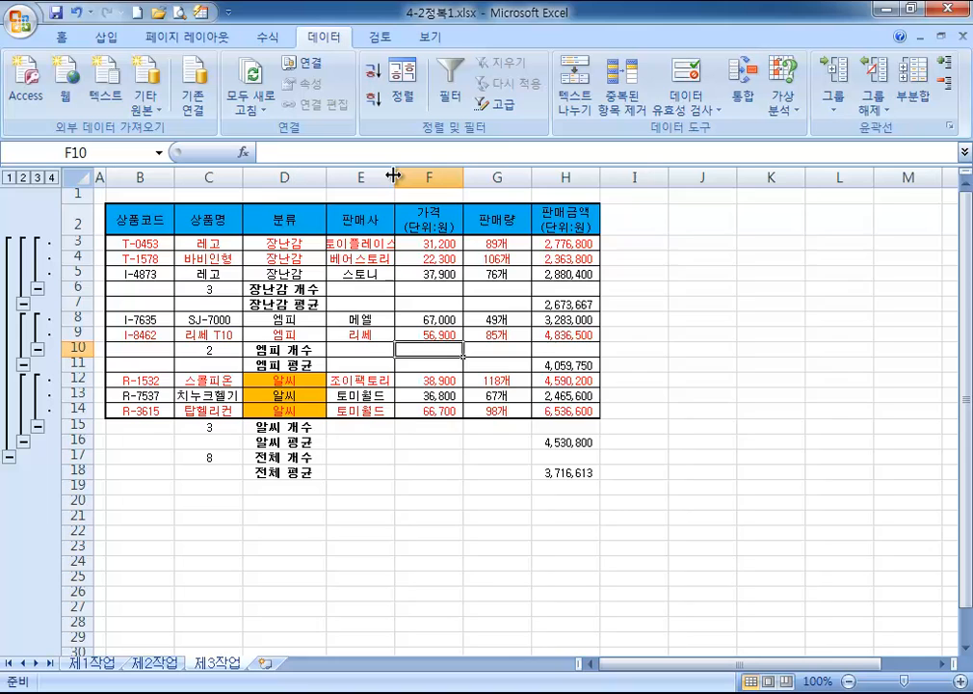
double_click(394, 177)
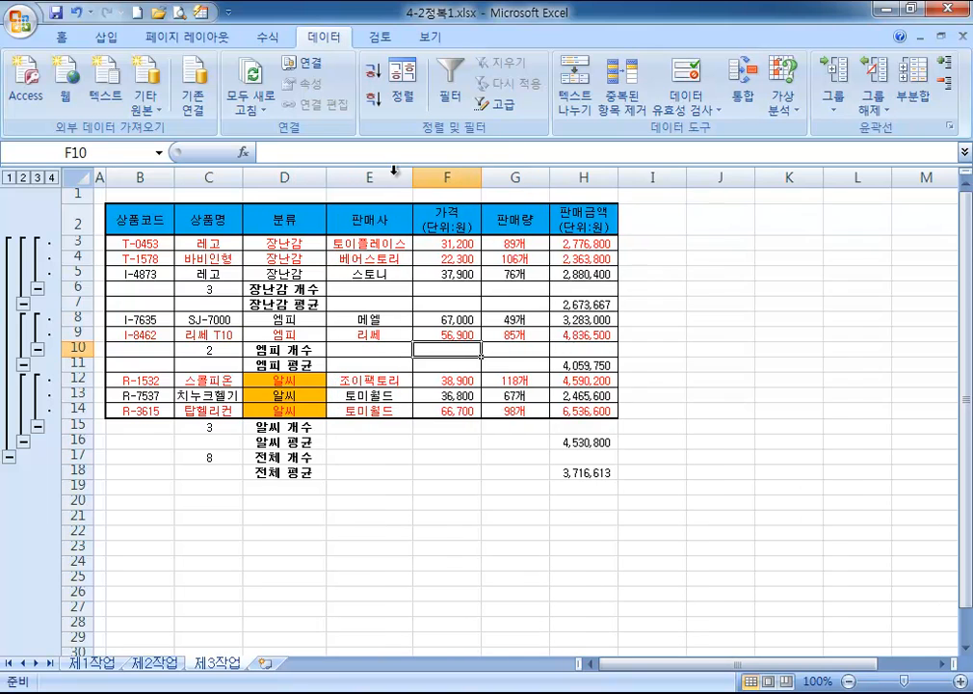
left_click_drag(326, 176, 303, 176)
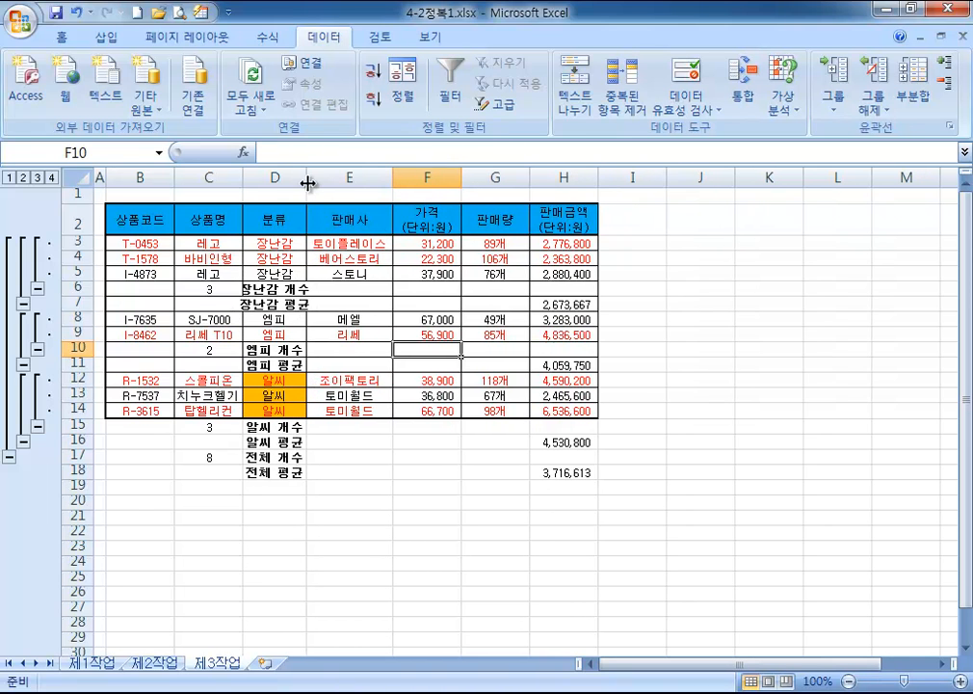
double_click(306, 177)
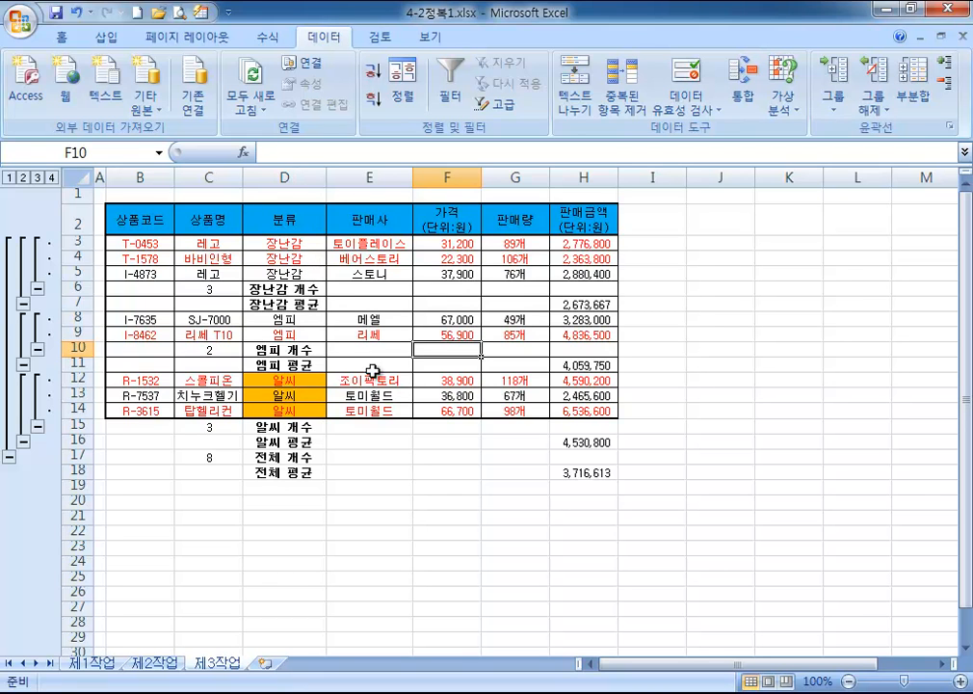
Check the SUBTOTAL formulas for 전체 평균 and 알씨 평균, and clear the outline from the product table.
left_click(590, 471)
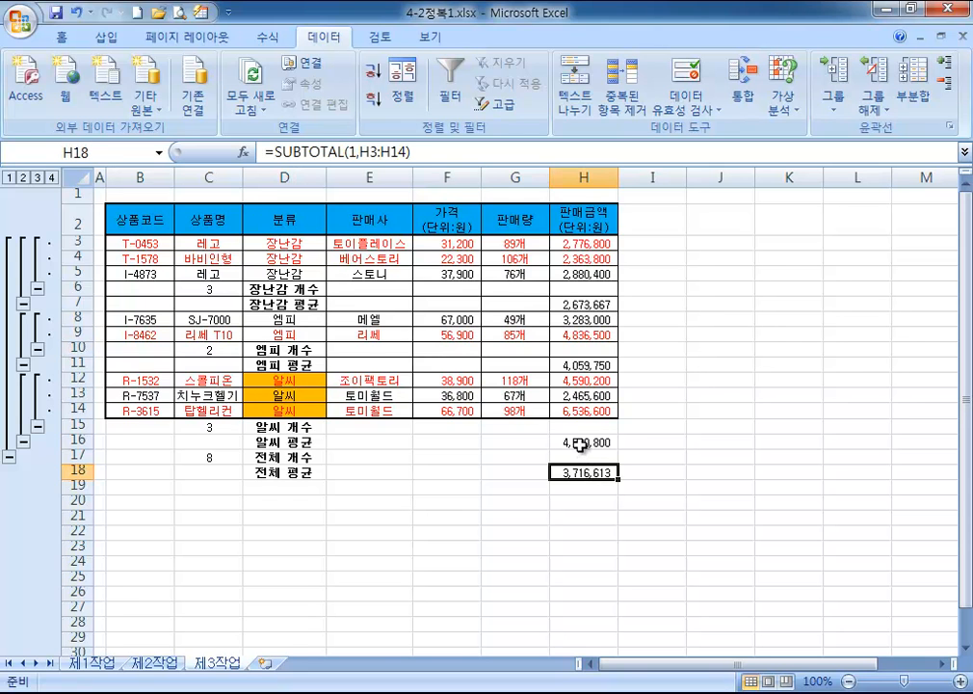
left_click(576, 443)
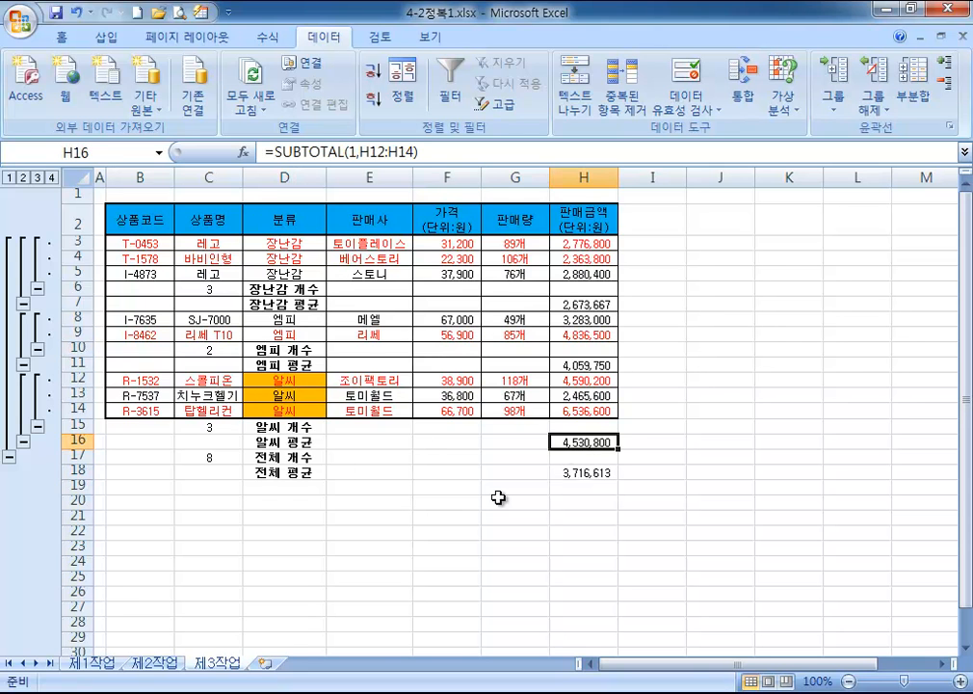
left_click(874, 104)
left_click(901, 153)
left_click(150, 275)
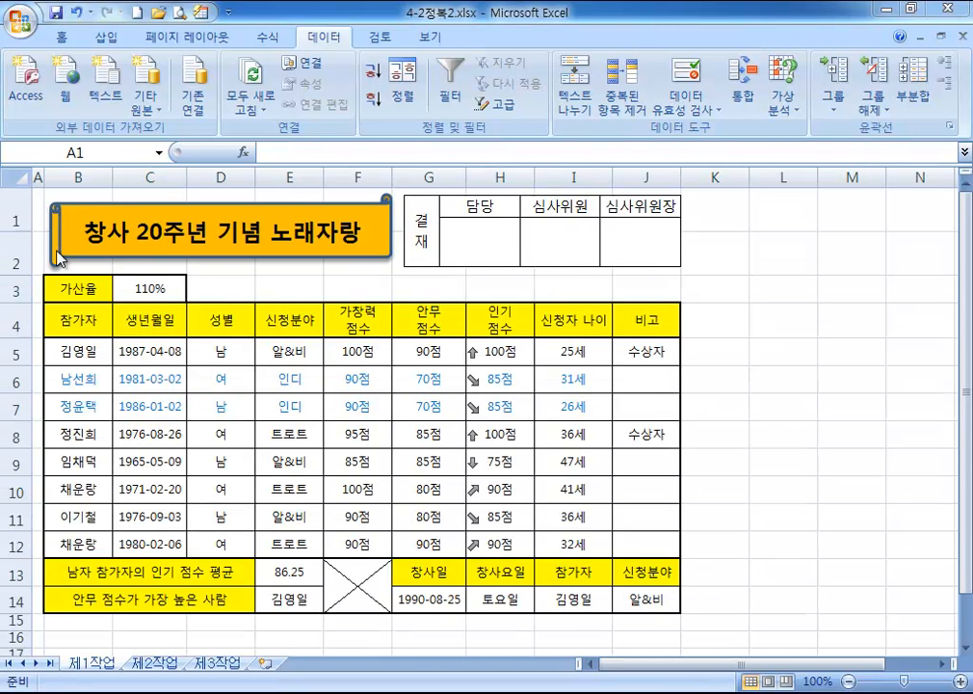
In 4-2정복2.xlsx, copy B4:H12 from sheet 제1작업 and paste it at B2 on sheet 제3작업.
left_click(38, 198)
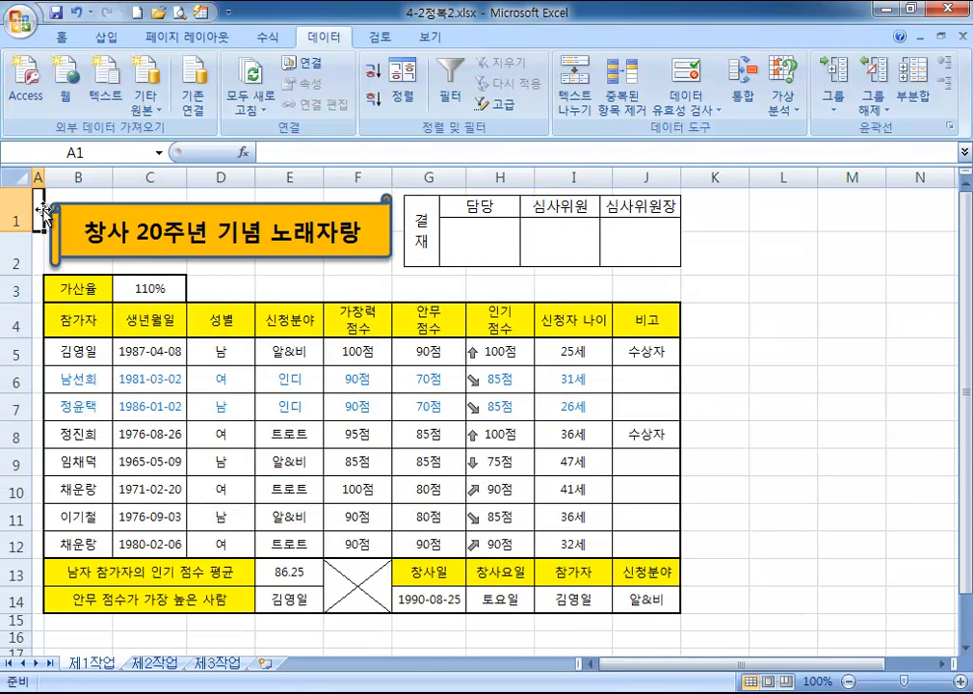
left_click_drag(80, 320, 516, 545)
right_click(435, 377)
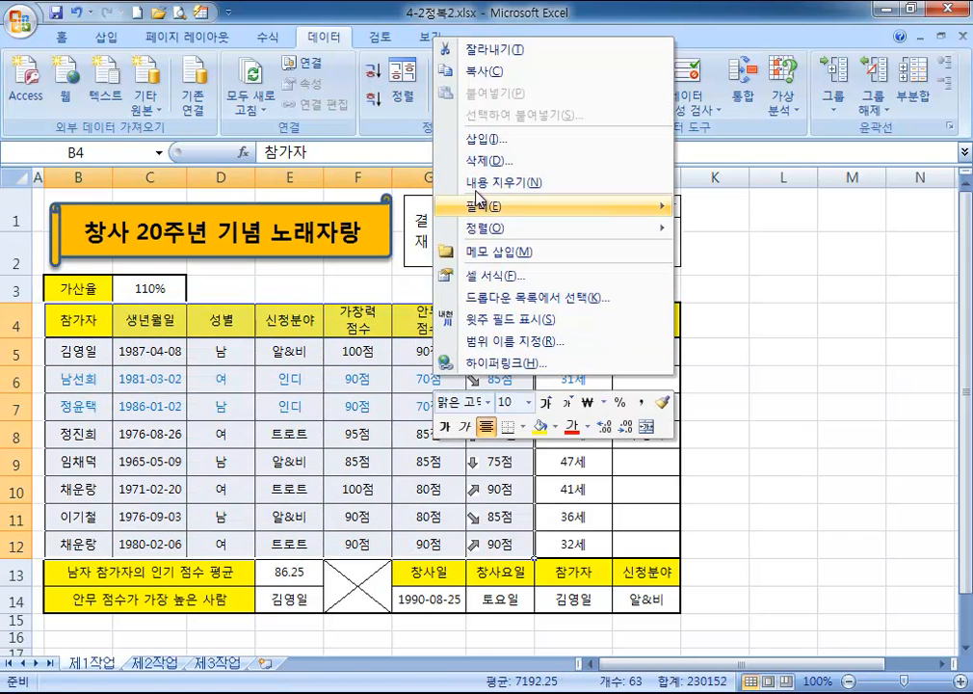
left_click(492, 71)
key("ctrl+Page_Down")
key("ctrl+Page_Down")
Sort the pasted contestant table on sheet 제3작업 by 신청분야 in descending order.
left_click(297, 283)
left_click(303, 303)
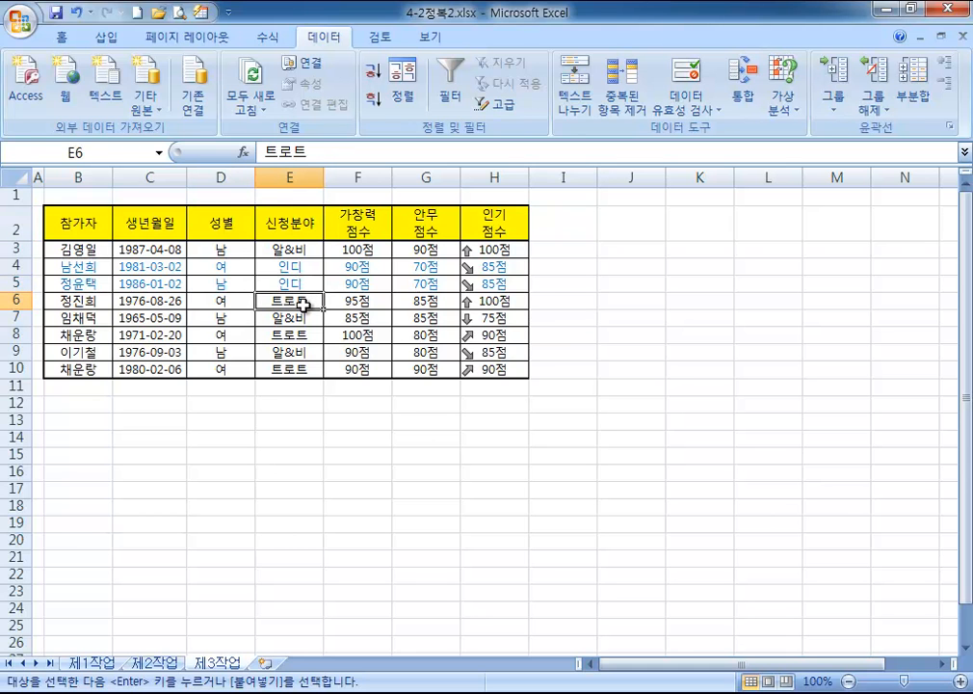
left_click(374, 99)
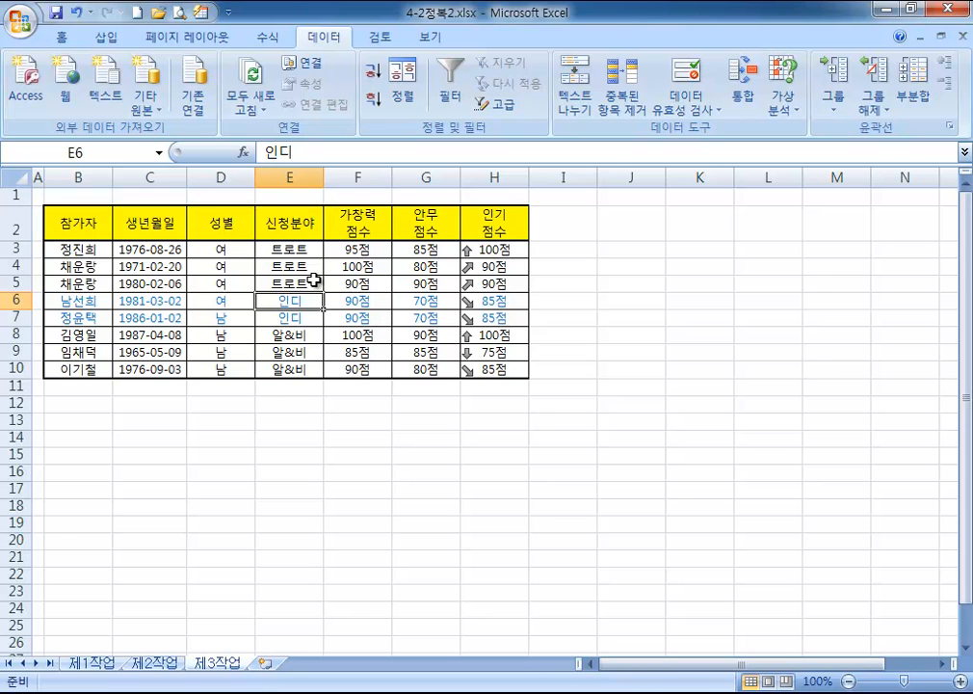
Add subtotals grouped by 신청분야 using the 평균 function, with only 가창력점수 as the calculated item.
left_click(913, 89)
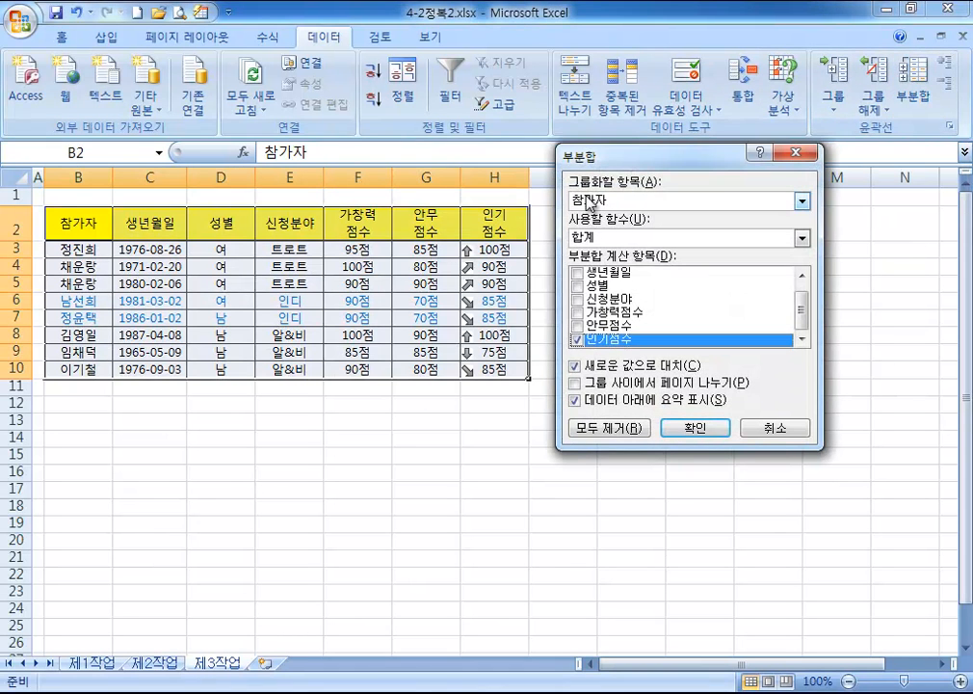
left_click(589, 202)
left_click(595, 251)
left_click(577, 339)
left_click(577, 312)
left_click(598, 239)
left_click(589, 277)
left_click(690, 429)
Add a second 신청분야 subtotal using 최대값 on 인기점수 only, with 새로운 값으로 대치 turned off.
left_click(343, 301)
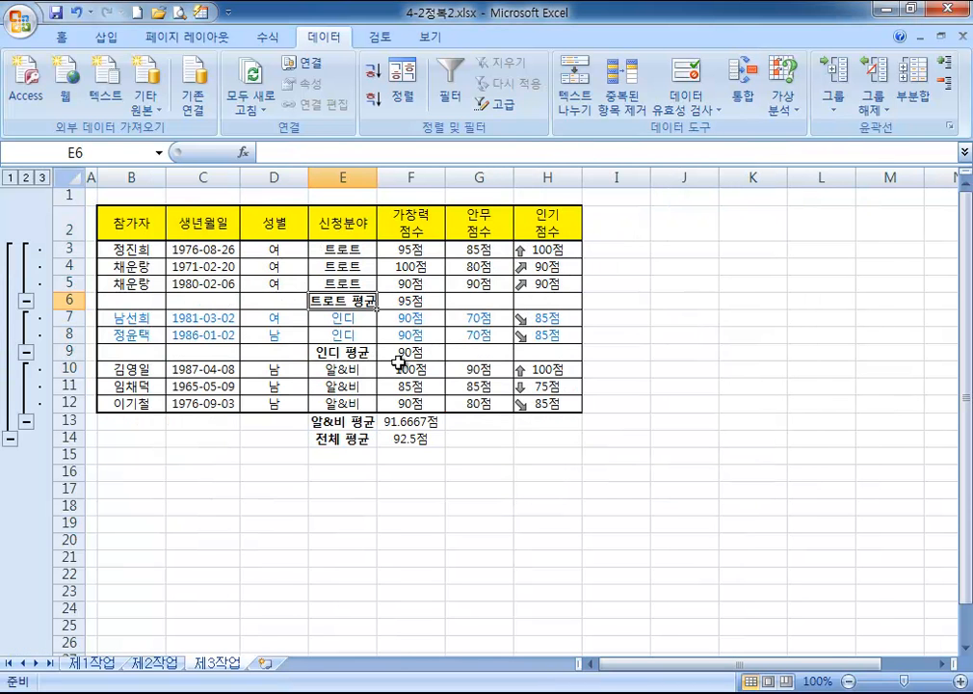
left_click(913, 94)
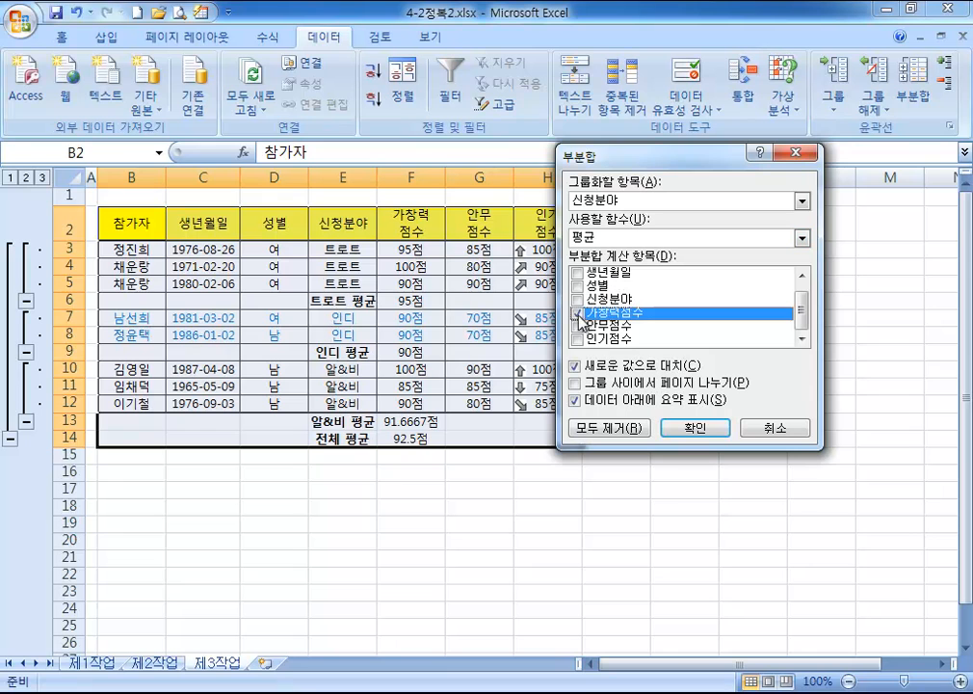
left_click(577, 312)
left_click(577, 339)
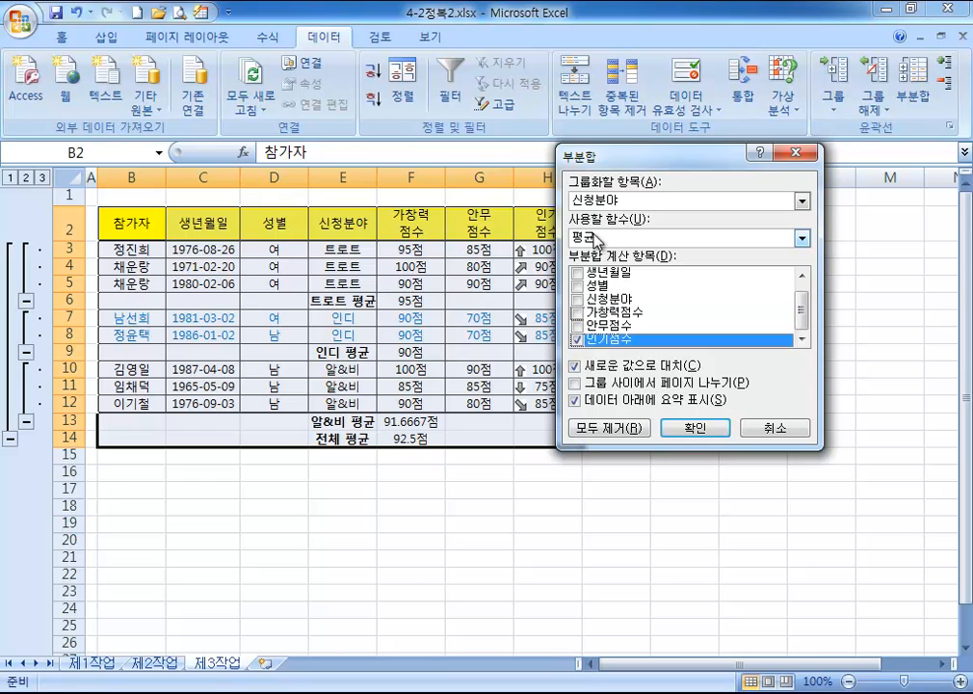
left_click(596, 239)
left_click(614, 277)
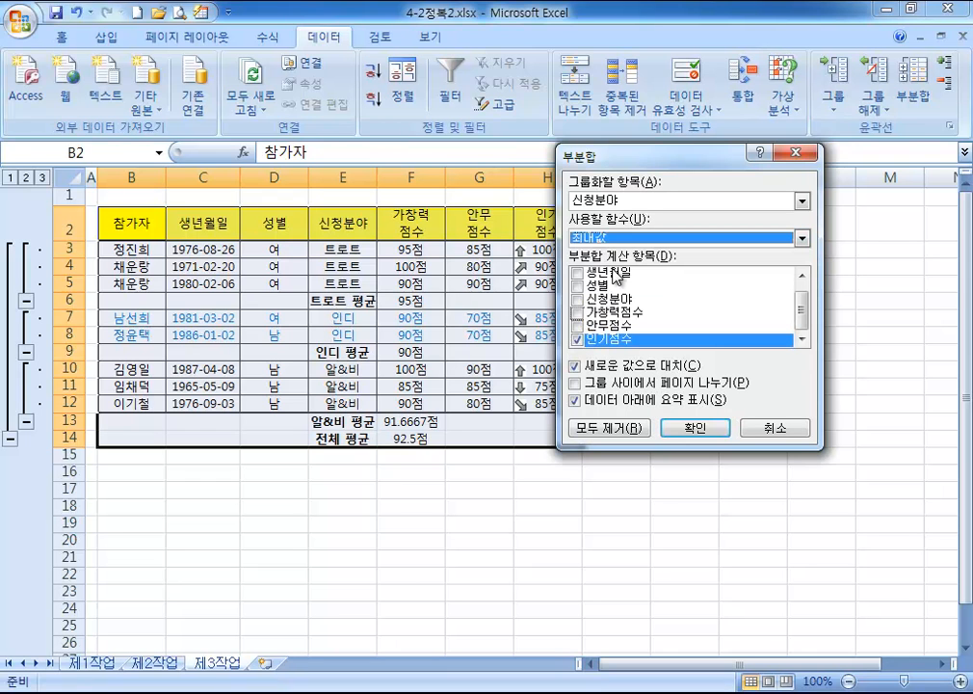
left_click(588, 369)
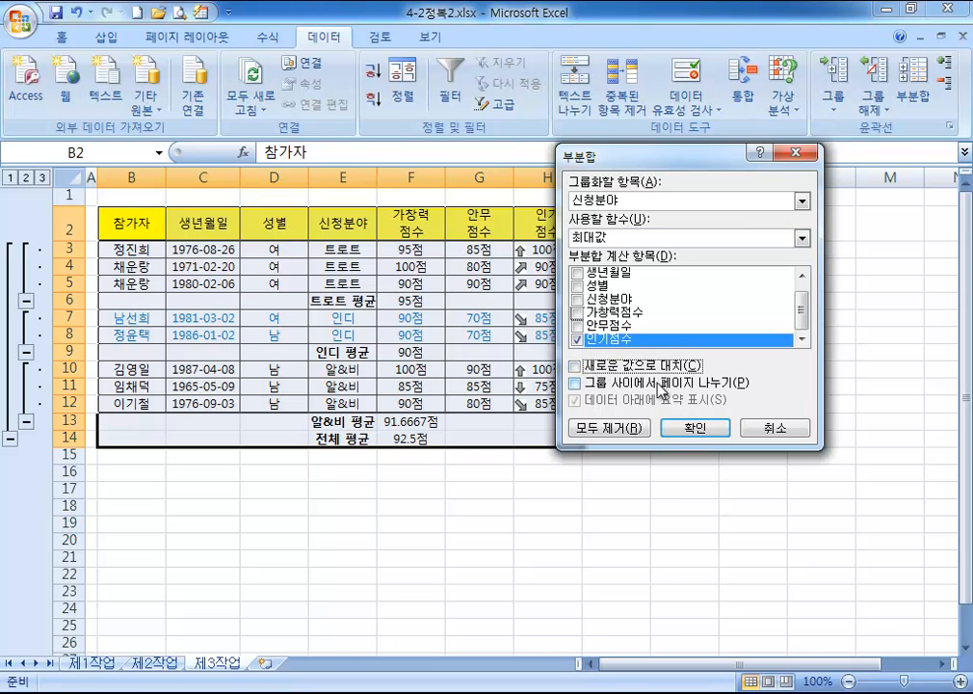
left_click(693, 426)
Examine the SUBTOTAL formulas behind the 전체 평균 and 인디 평균 values for 가창력점수.
left_click(377, 504)
left_click(386, 388)
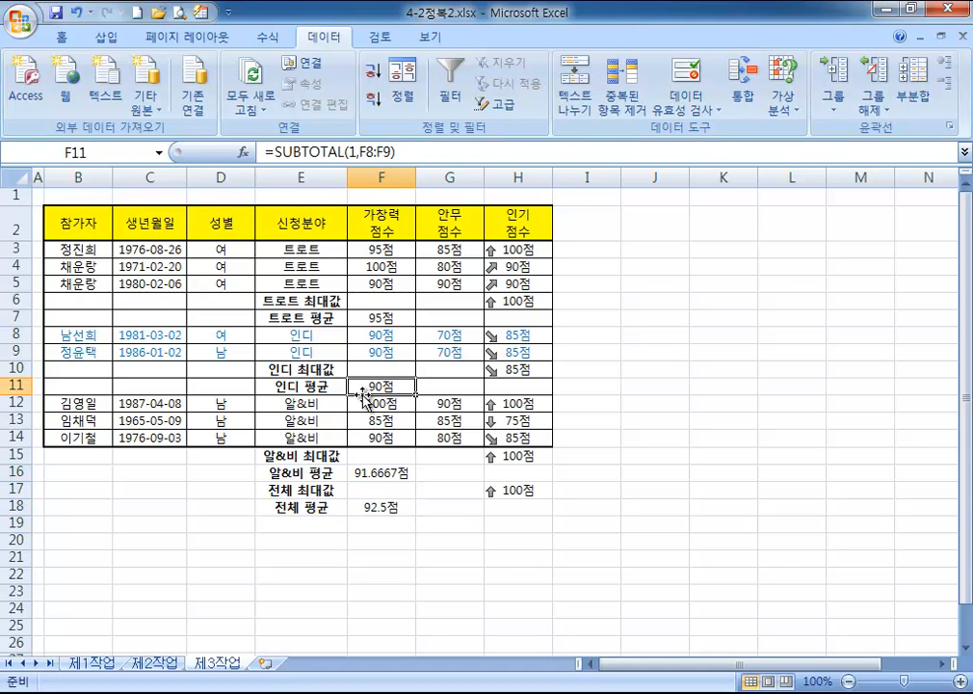